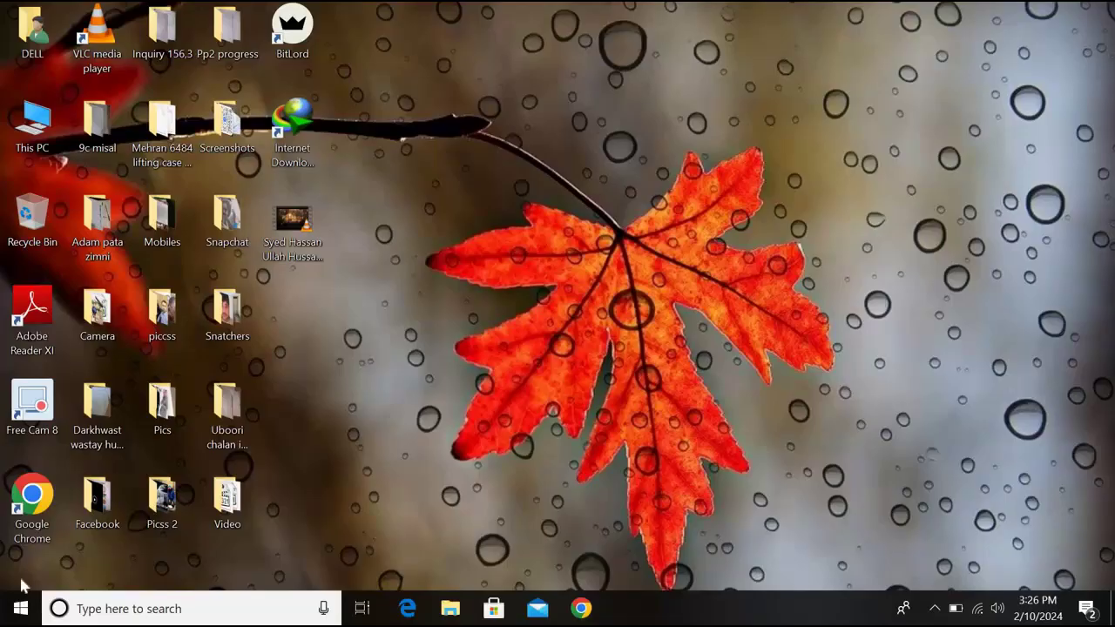
Step: Launch Google Chrome and search the web for 'office customization tool'
{"action": "double_click", "coordinate": [31, 498]}
{"action": "type", "text": "off"}
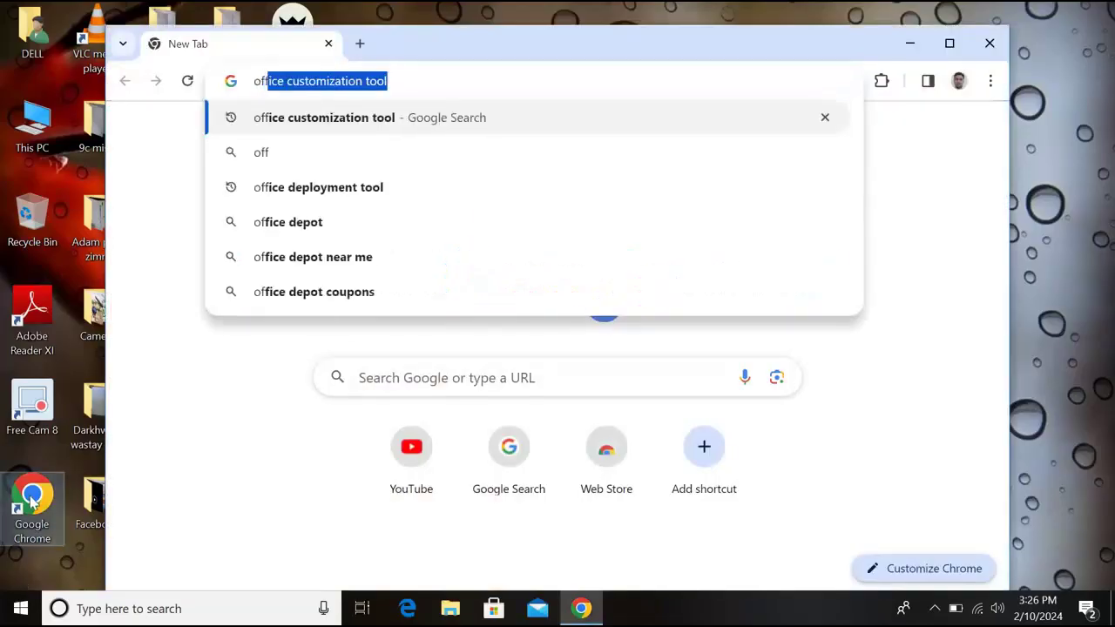
{"action": "key", "text": "Right"}
{"action": "key", "text": "Return"}
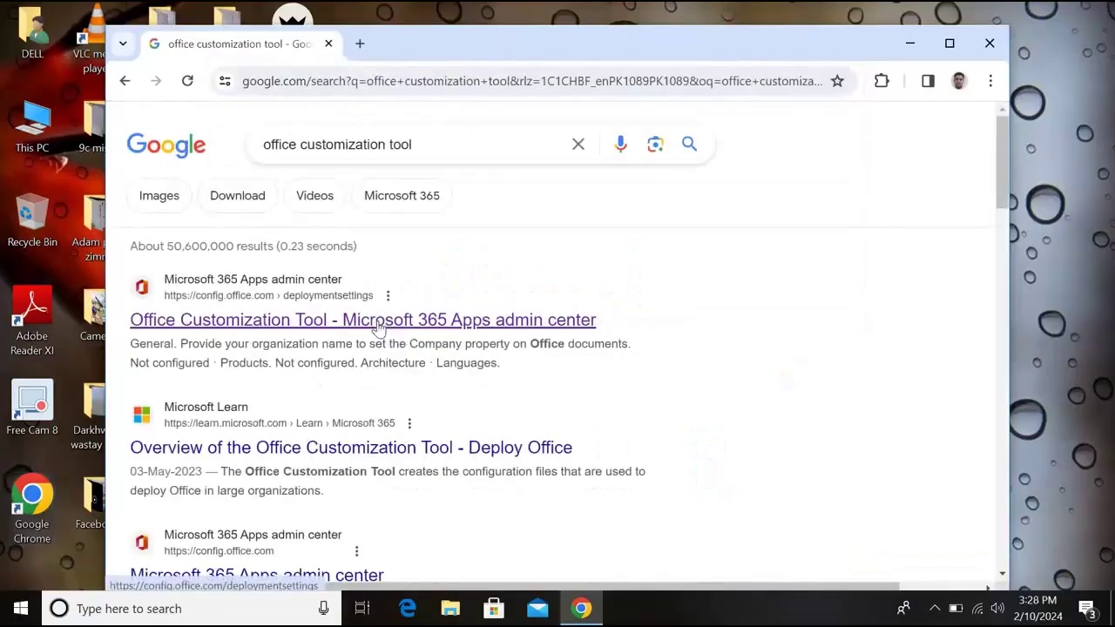
Step: Choose Office Standard 2019 - Volume License as the Office suite, then continue to Language settings
{"action": "left_click", "coordinate": [380, 321]}
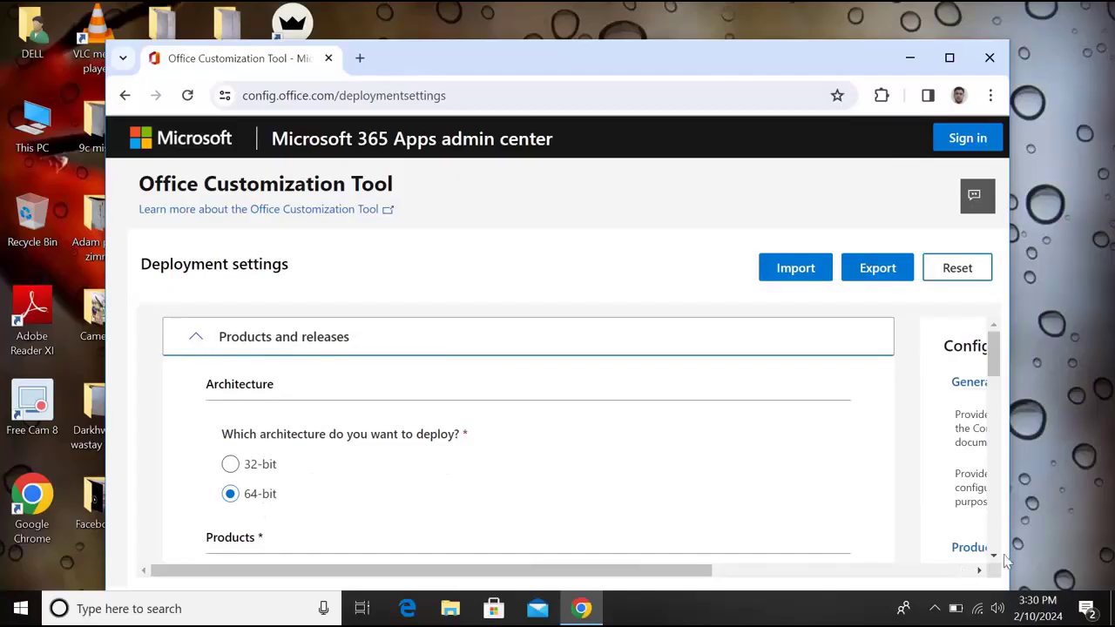
{"action": "scroll", "coordinate": [1000, 562], "scroll_direction": "down", "scroll_amount": 3}
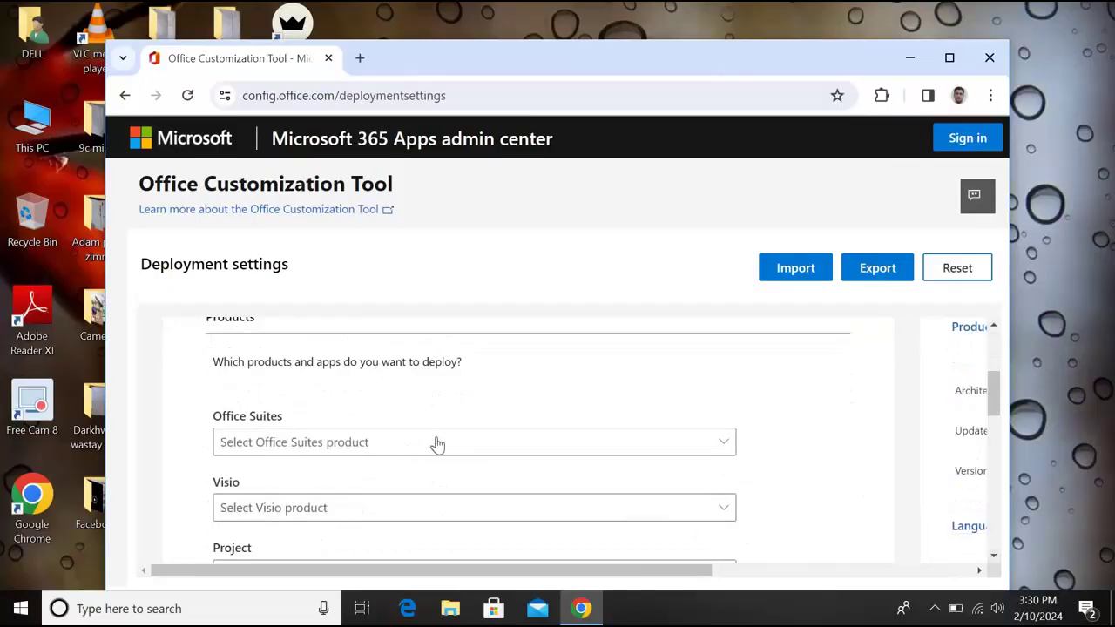
{"action": "left_click", "coordinate": [488, 453]}
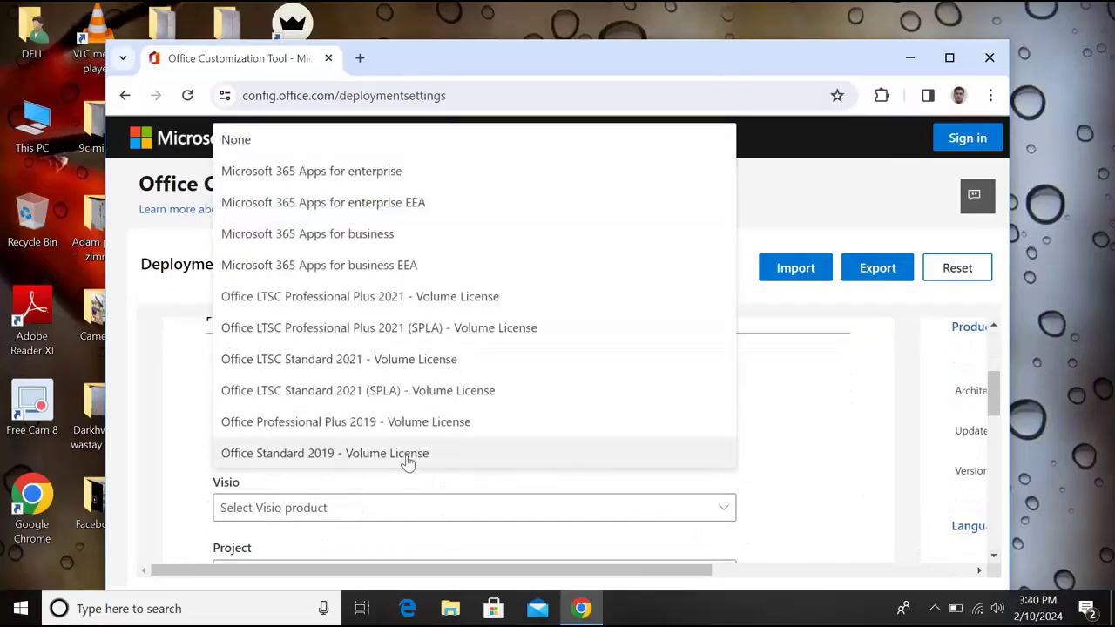
{"action": "left_click", "coordinate": [358, 453]}
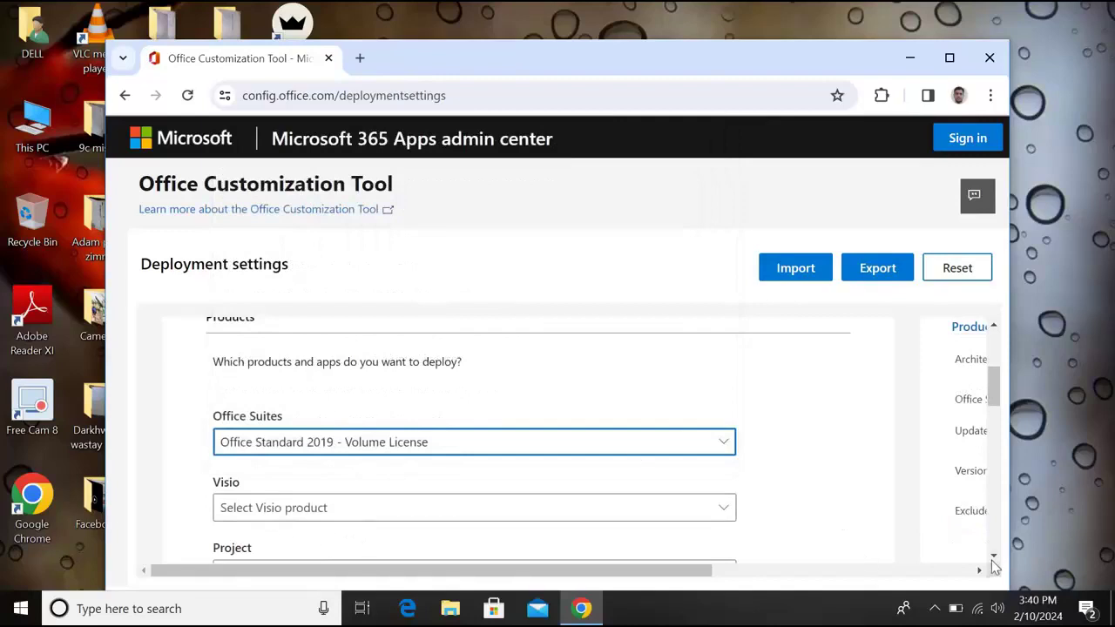
{"action": "scroll", "coordinate": [580, 473], "scroll_direction": "down", "scroll_amount": 2}
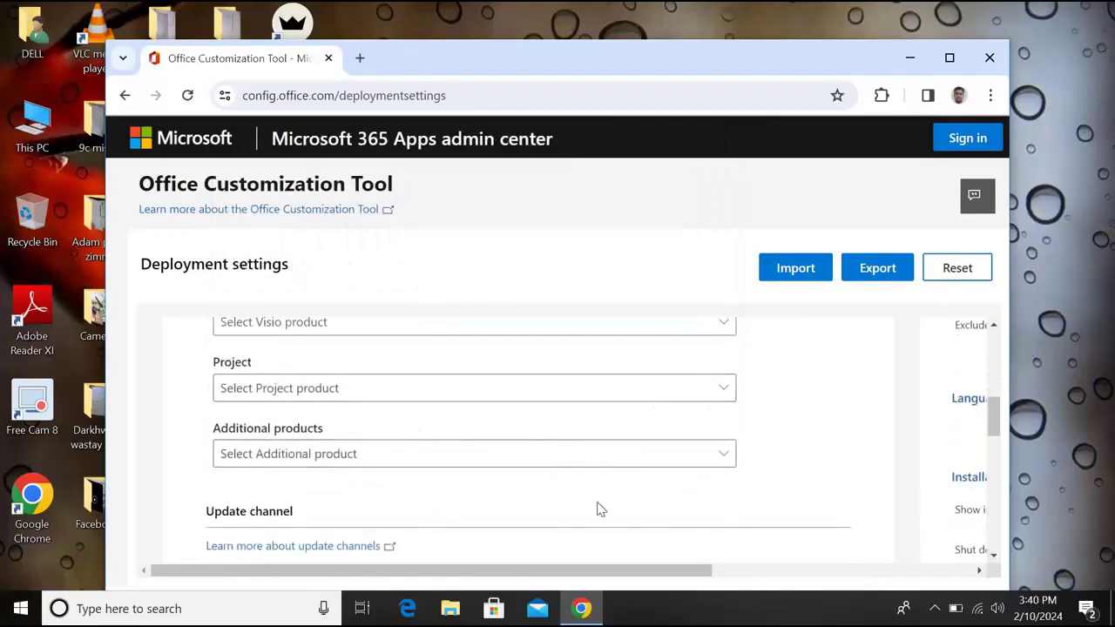
{"action": "left_click", "coordinate": [993, 556]}
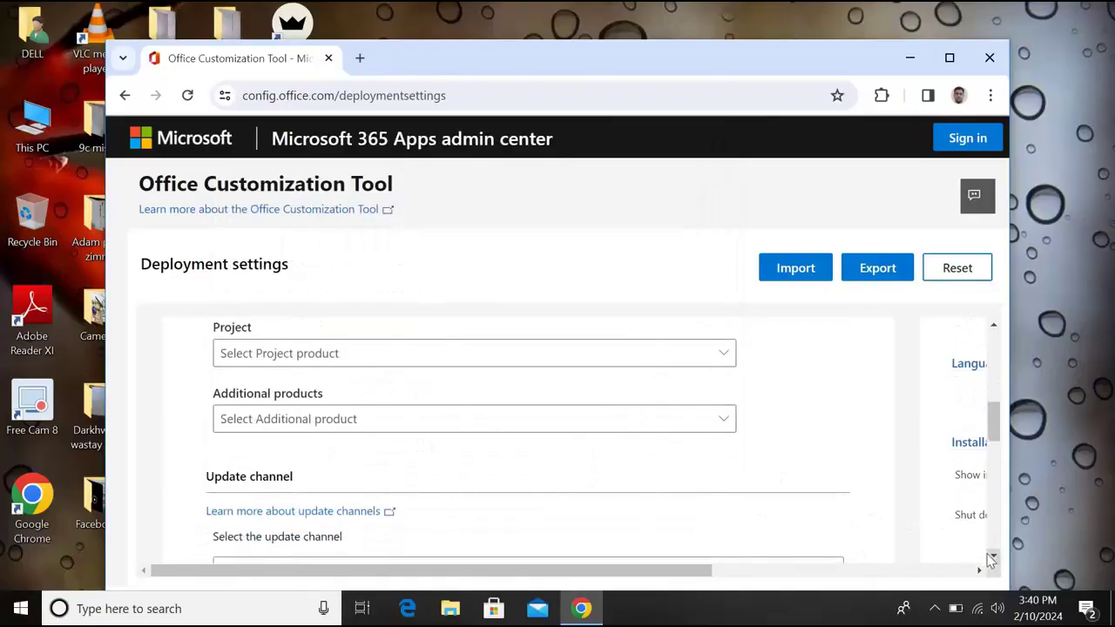
{"action": "scroll", "coordinate": [277, 401], "scroll_direction": "down", "scroll_amount": 5}
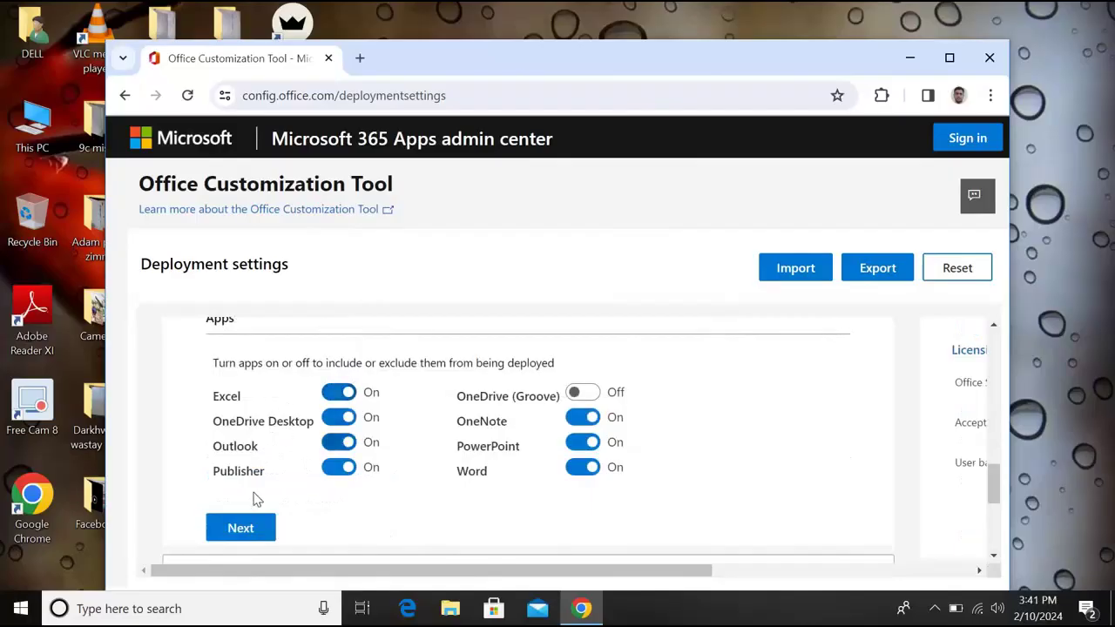
{"action": "left_click", "coordinate": [243, 529]}
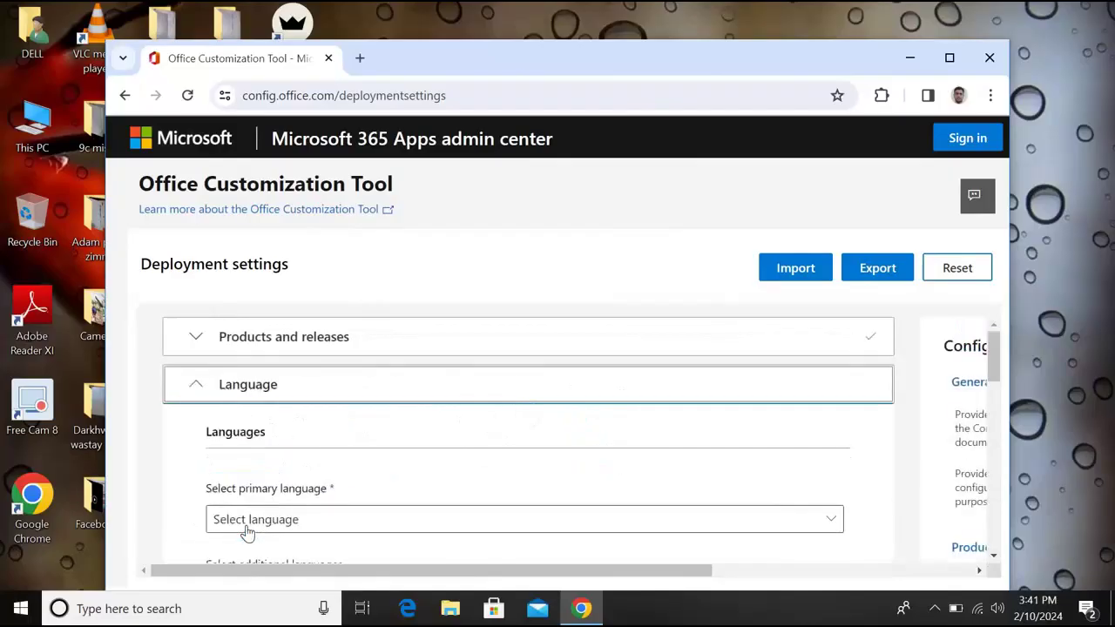
Step: Set English (United States) as the primary language and continue to installation settings
{"action": "left_click", "coordinate": [335, 521]}
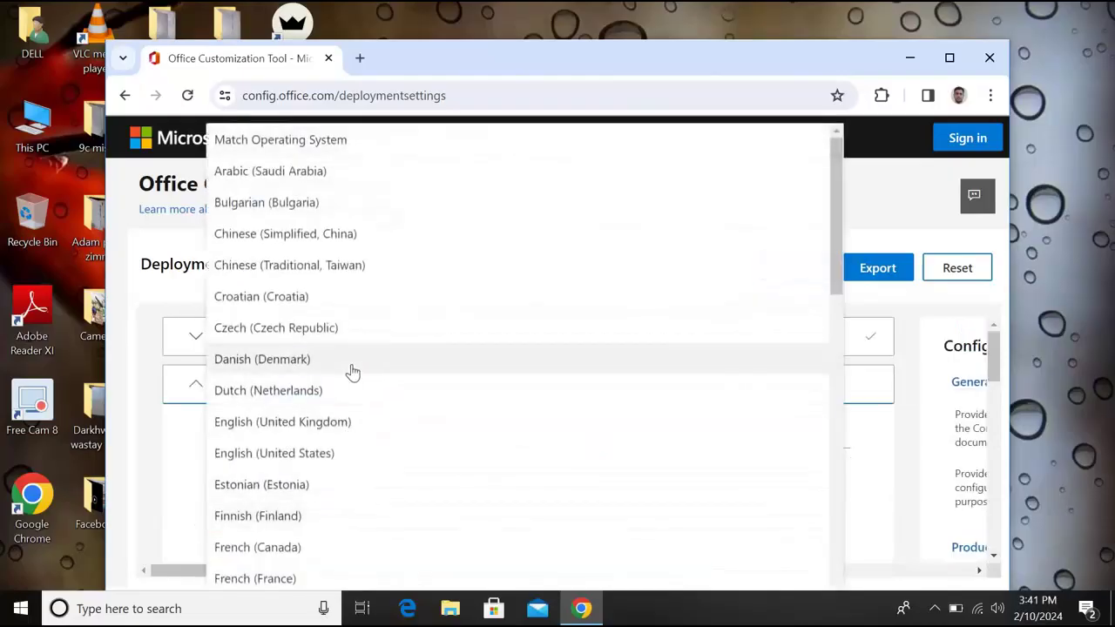
{"action": "left_click", "coordinate": [334, 455]}
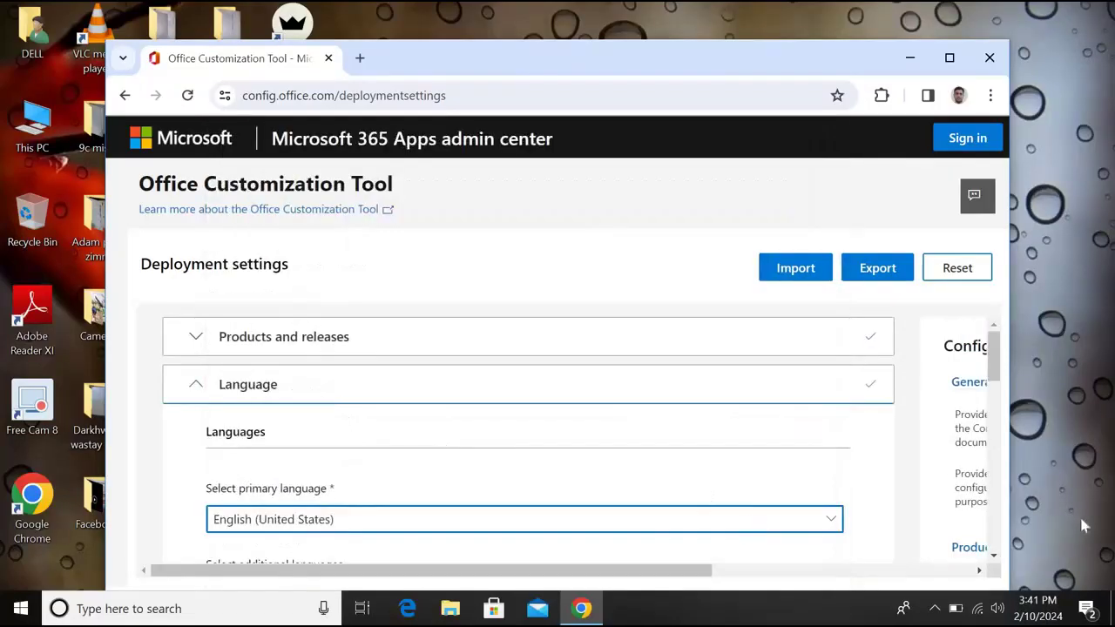
{"action": "scroll", "coordinate": [993, 562], "scroll_direction": "down", "scroll_amount": 3}
{"action": "left_click", "coordinate": [239, 474]}
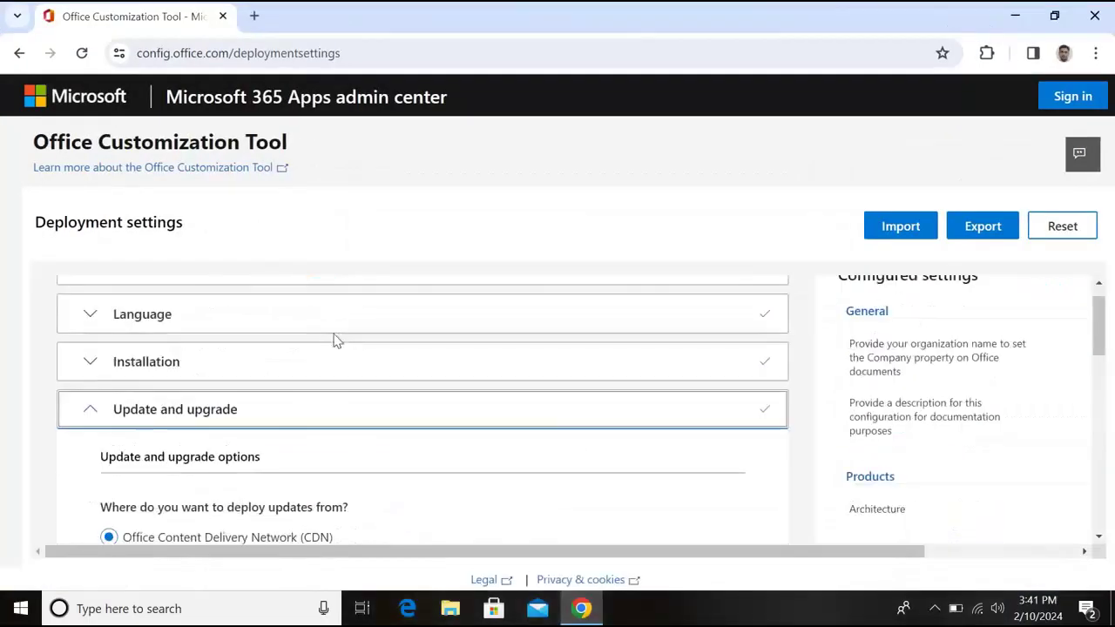
Step: Turn off uninstalling existing MSI versions of Office and continue to licensing
{"action": "scroll", "coordinate": [676, 433], "scroll_direction": "down", "scroll_amount": 4}
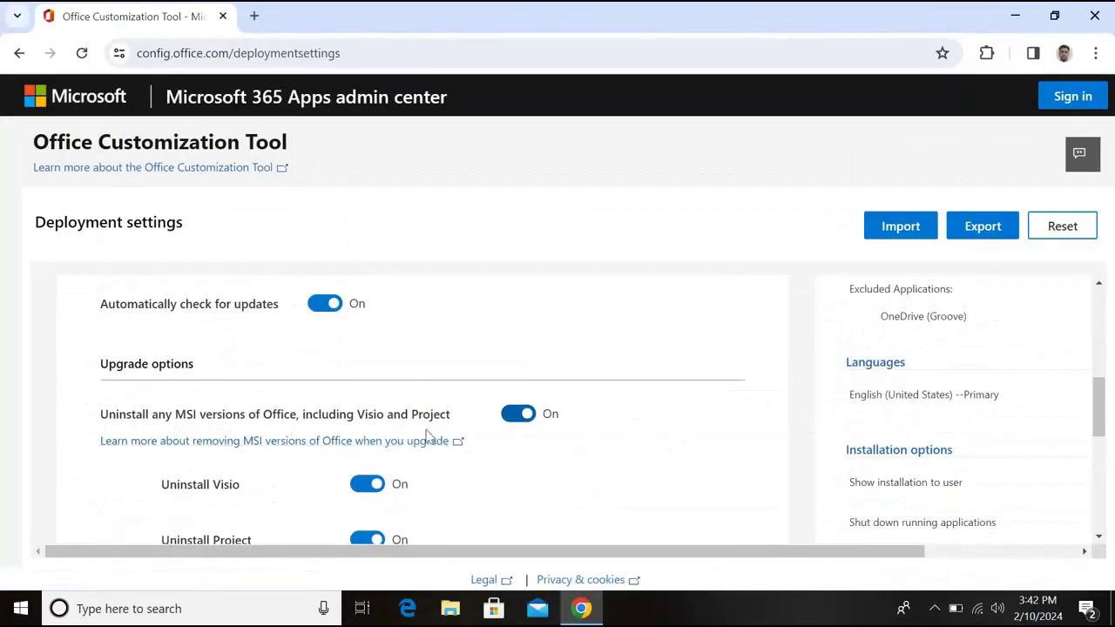
{"action": "left_click", "coordinate": [514, 416]}
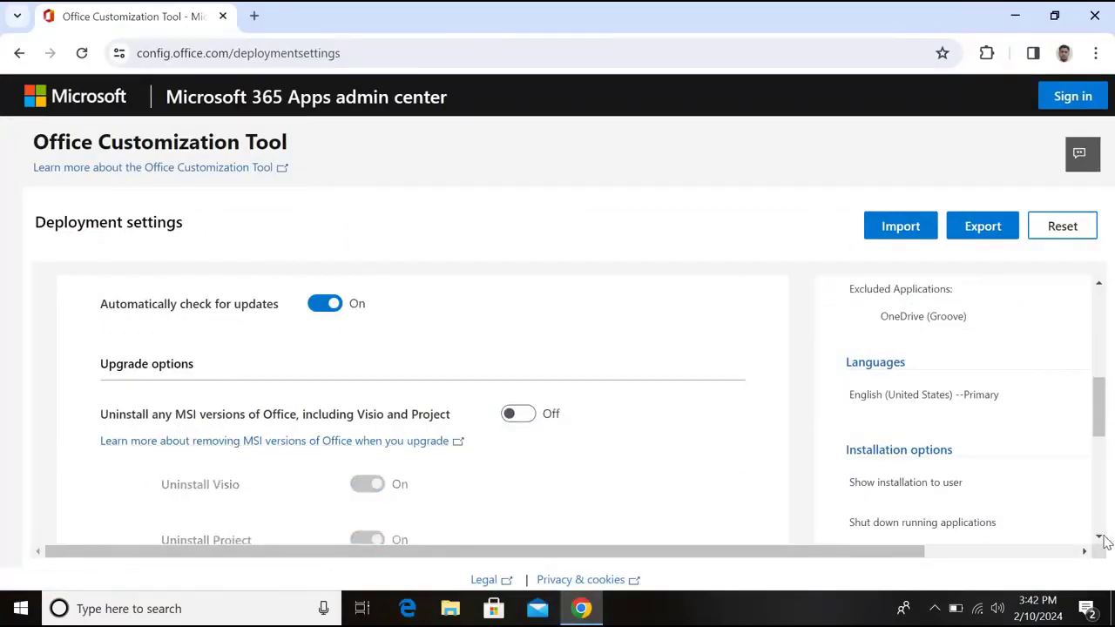
{"action": "scroll", "coordinate": [1099, 536], "scroll_direction": "down", "scroll_amount": 10}
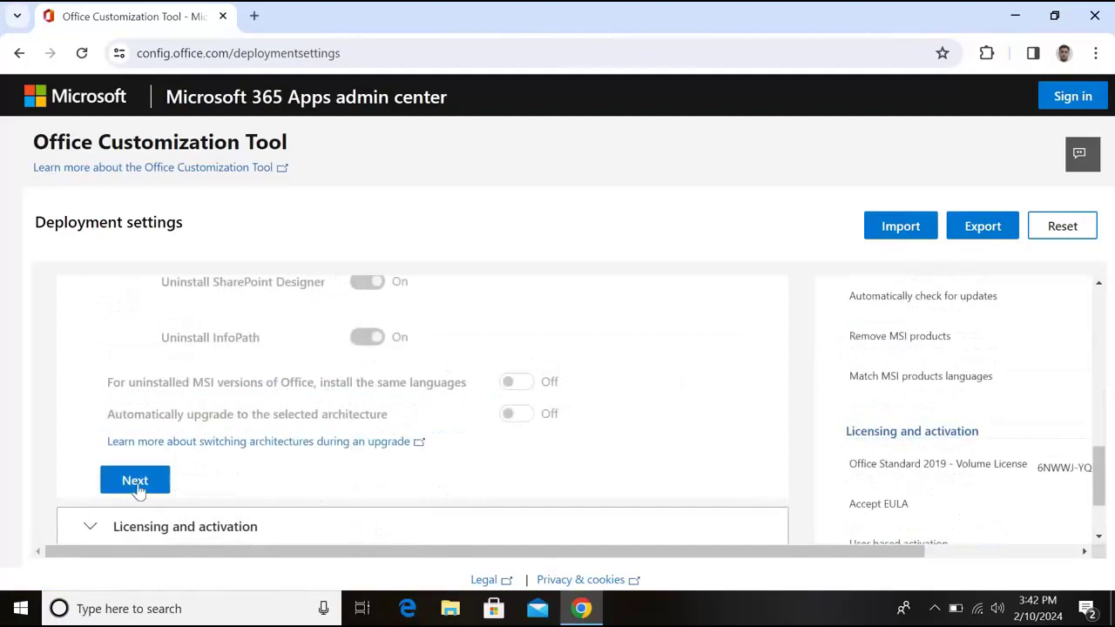
{"action": "left_click", "coordinate": [131, 480]}
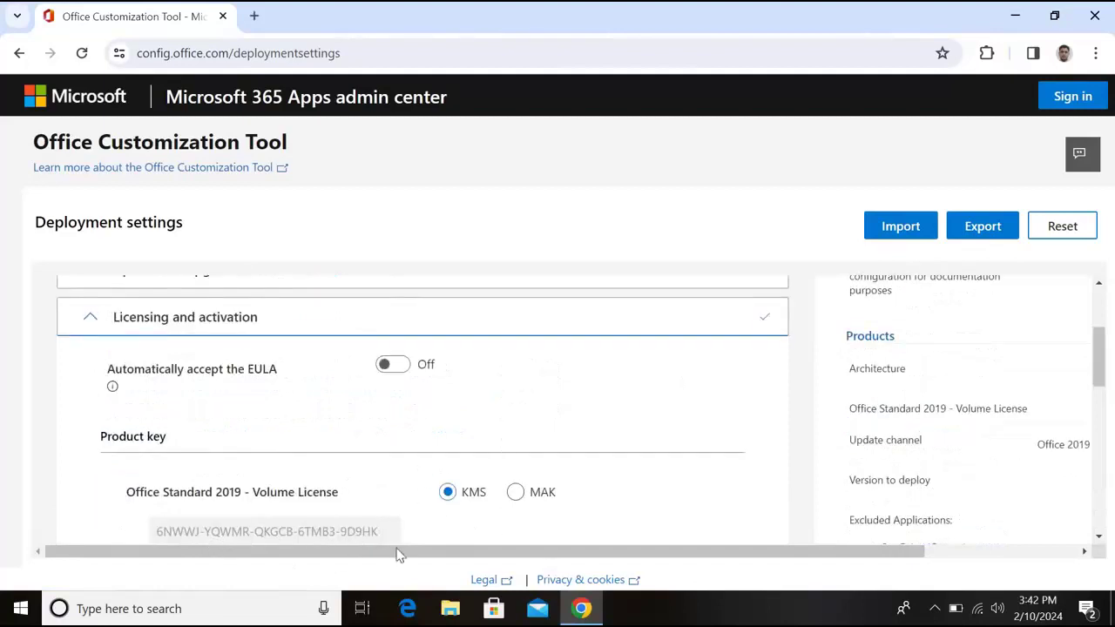
Step: Continue through Licensing, General and Application preferences, then finish the configuration
{"action": "scroll", "coordinate": [423, 418], "scroll_direction": "down", "scroll_amount": 5}
{"action": "left_click", "coordinate": [155, 470]}
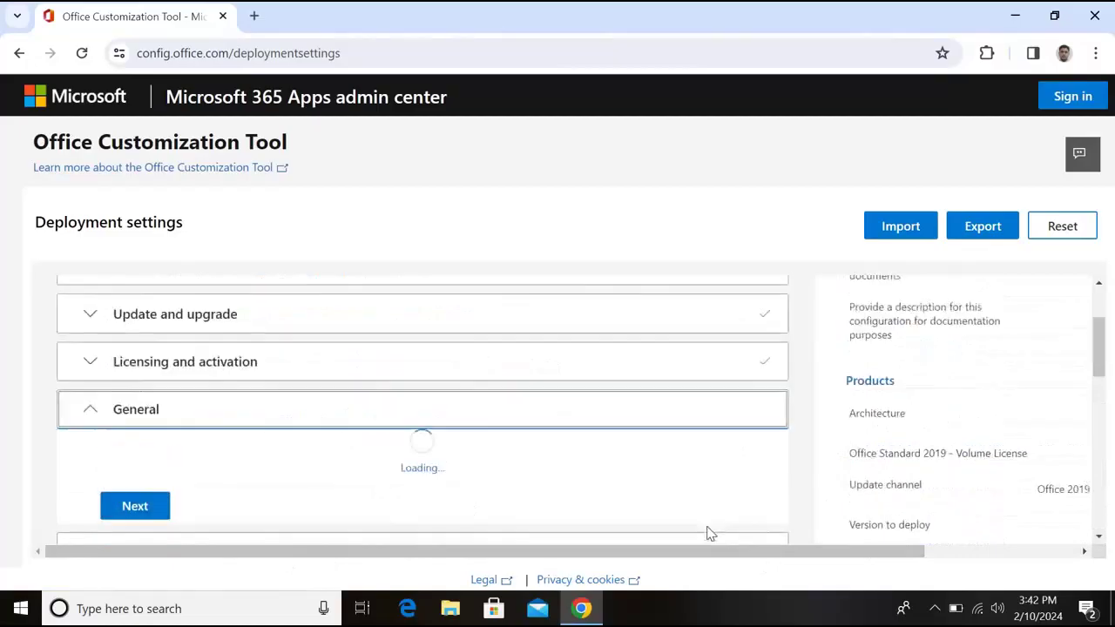
{"action": "scroll", "coordinate": [1099, 536], "scroll_direction": "down", "scroll_amount": 2}
{"action": "scroll", "coordinate": [522, 488], "scroll_direction": "down", "scroll_amount": 2}
{"action": "left_click", "coordinate": [129, 464]}
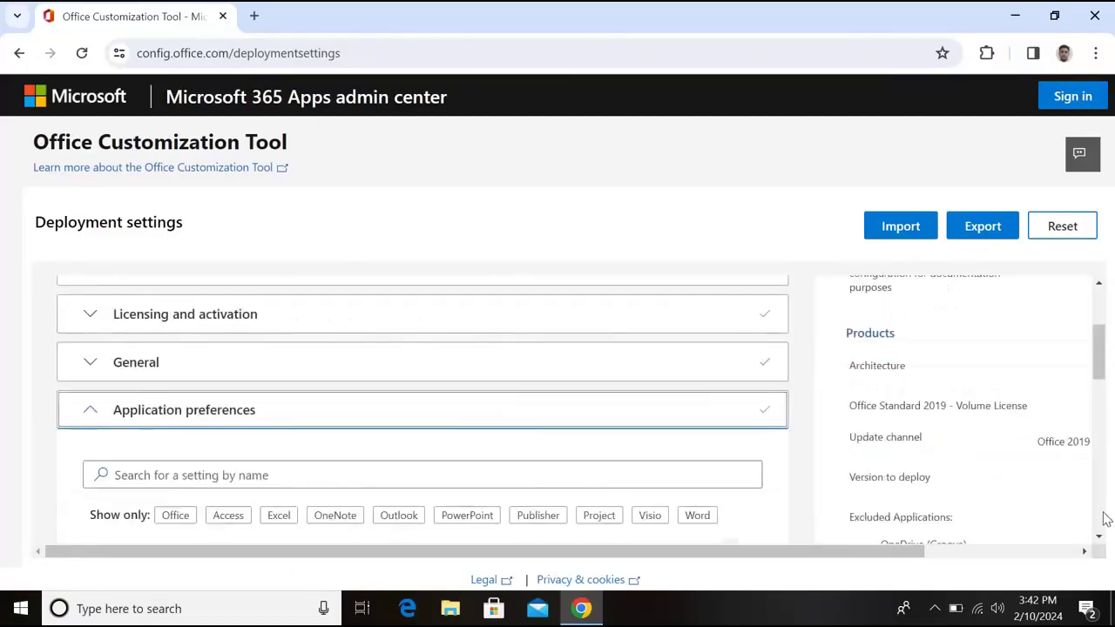
{"action": "scroll", "coordinate": [1104, 520], "scroll_direction": "down", "scroll_amount": 5}
{"action": "scroll", "coordinate": [1104, 520], "scroll_direction": "down", "scroll_amount": 1}
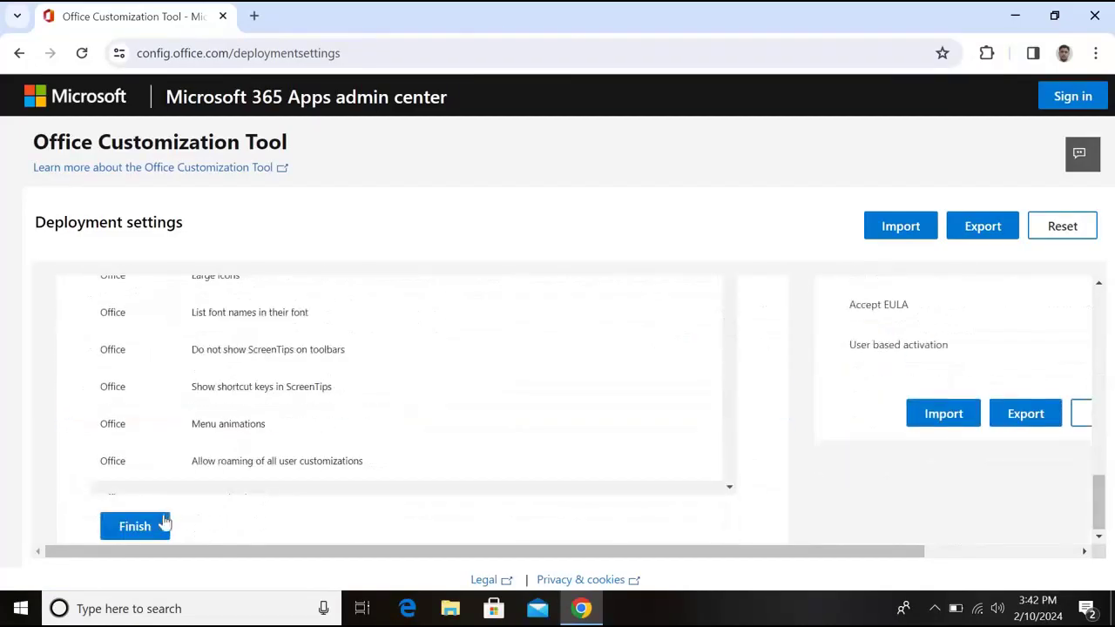
{"action": "left_click", "coordinate": [157, 524]}
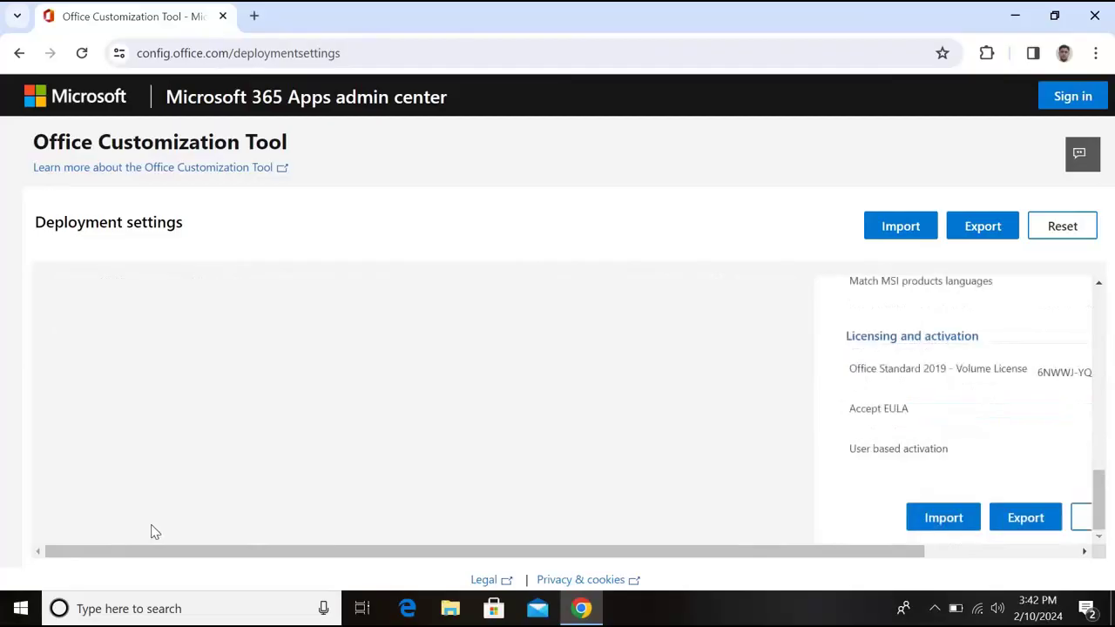
Step: Start the export and choose Office Open XML formats as the default file format
{"action": "left_click", "coordinate": [1025, 520]}
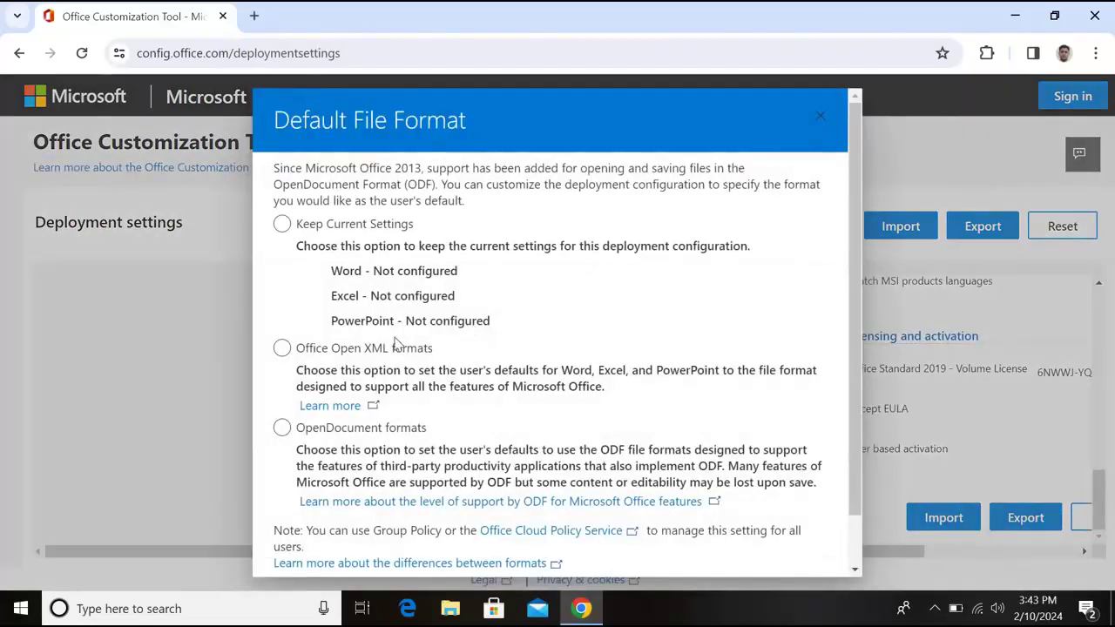
{"action": "left_click", "coordinate": [283, 351]}
{"action": "scroll", "coordinate": [792, 523], "scroll_direction": "down", "scroll_amount": 1}
{"action": "left_click", "coordinate": [792, 542]}
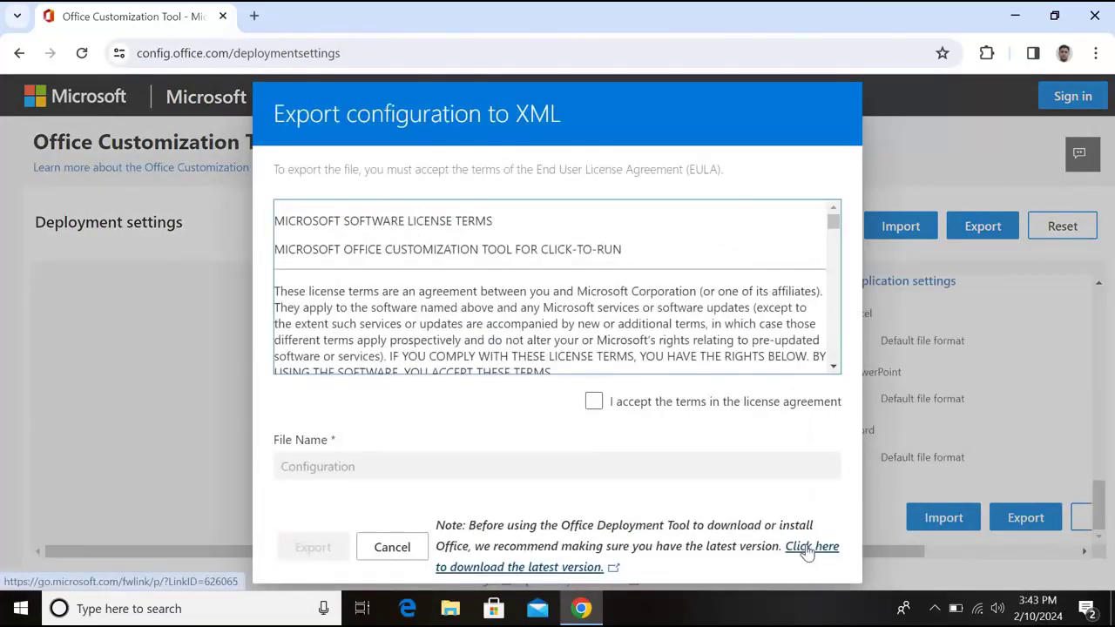
Step: Accept the license agreement and export the configuration as an XML file
{"action": "left_click", "coordinate": [593, 402]}
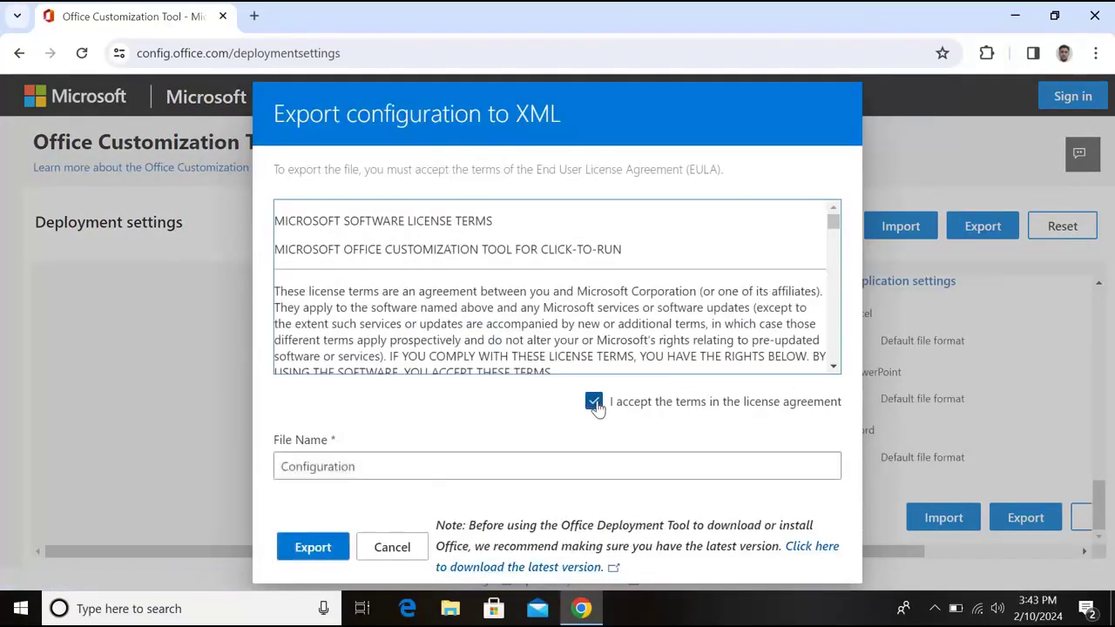
{"action": "left_click", "coordinate": [306, 557]}
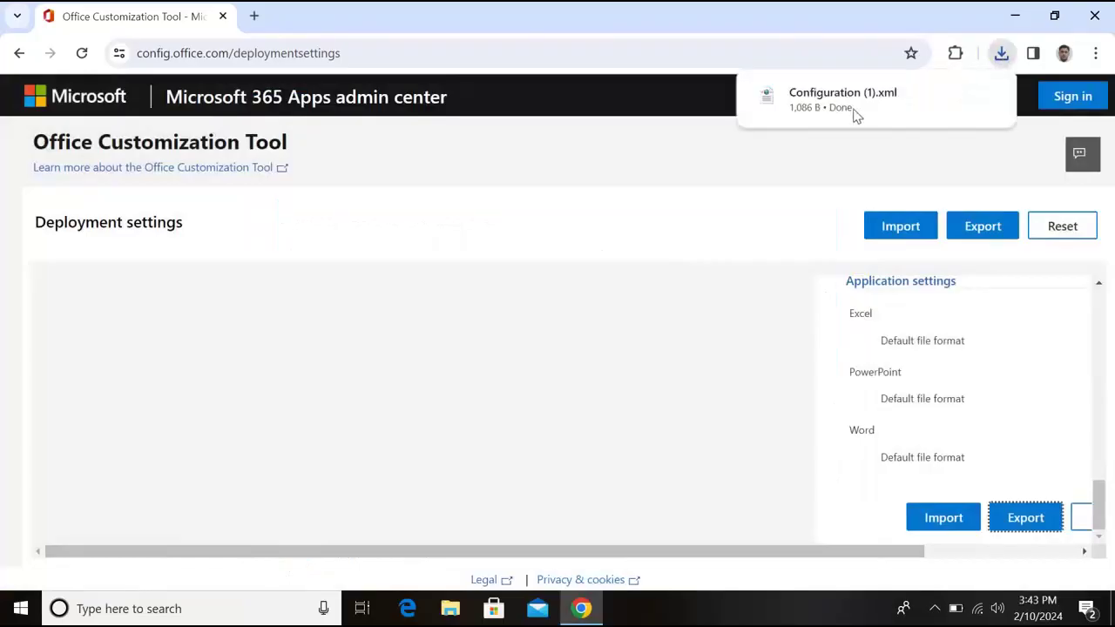
{"action": "mouse_move", "coordinate": [859, 110]}
{"action": "left_click", "coordinate": [253, 15]}
Step: Download officedeploymenttool_17126-20132.exe from the Microsoft Download Center's Office Deployment Tool page
{"action": "type", "text": "office de"}
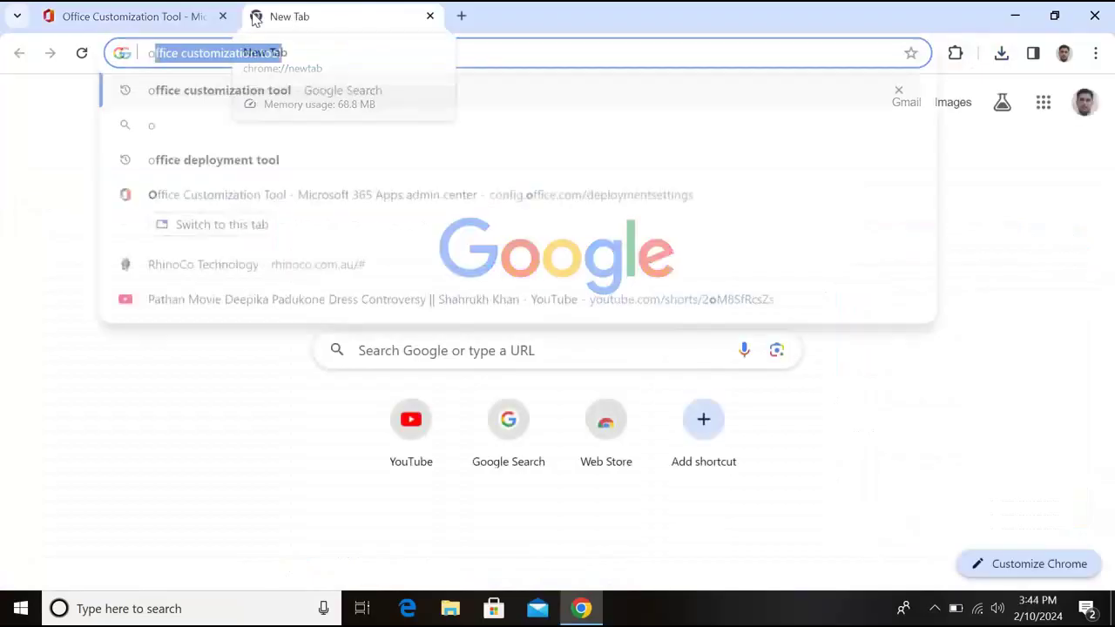
{"action": "left_click", "coordinate": [254, 127]}
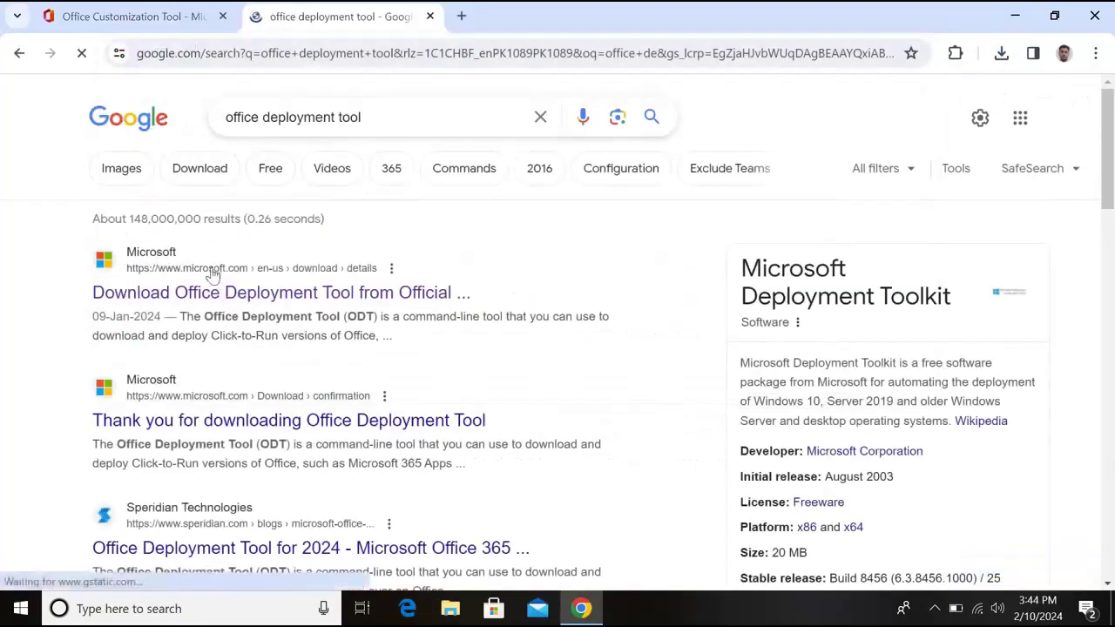
{"action": "left_click", "coordinate": [240, 296]}
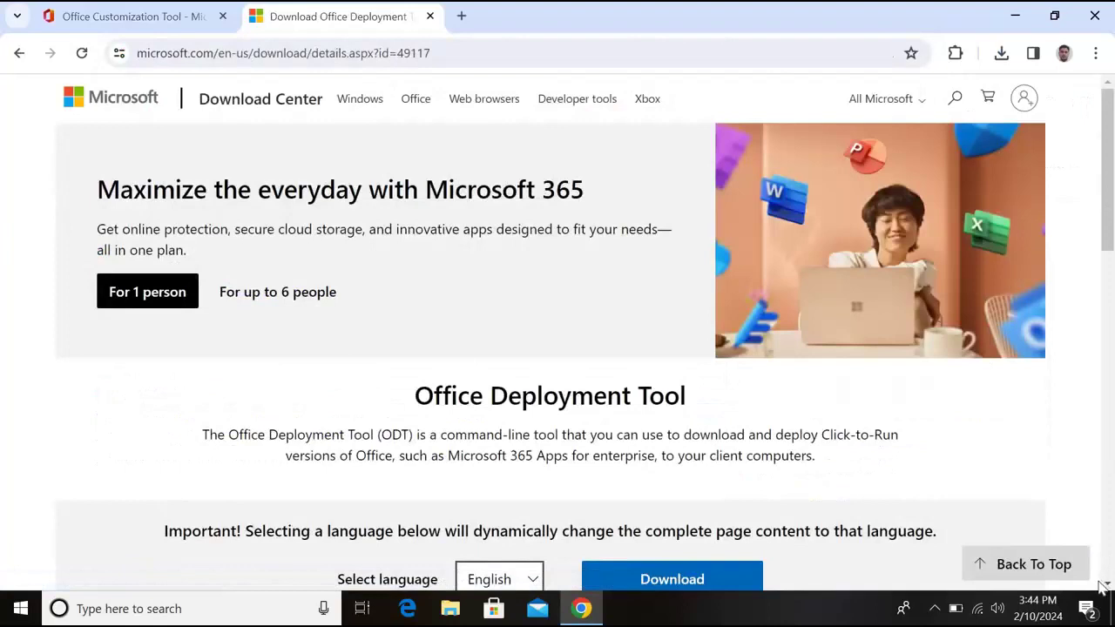
{"action": "scroll", "coordinate": [705, 440], "scroll_direction": "down", "scroll_amount": 2}
{"action": "left_click", "coordinate": [705, 435]}
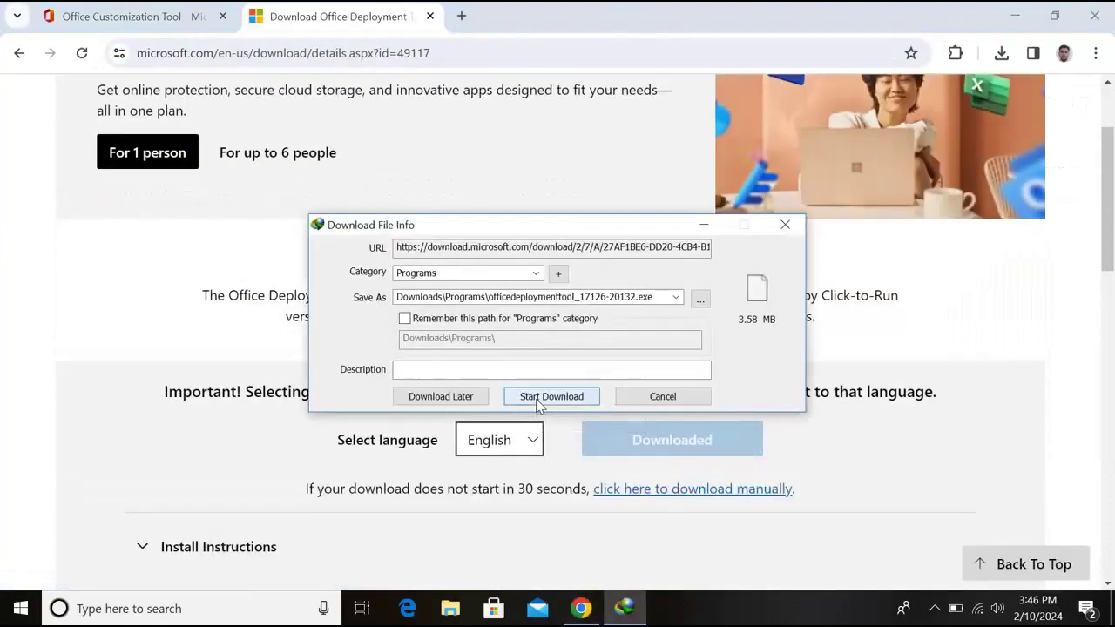
{"action": "left_click", "coordinate": [536, 399]}
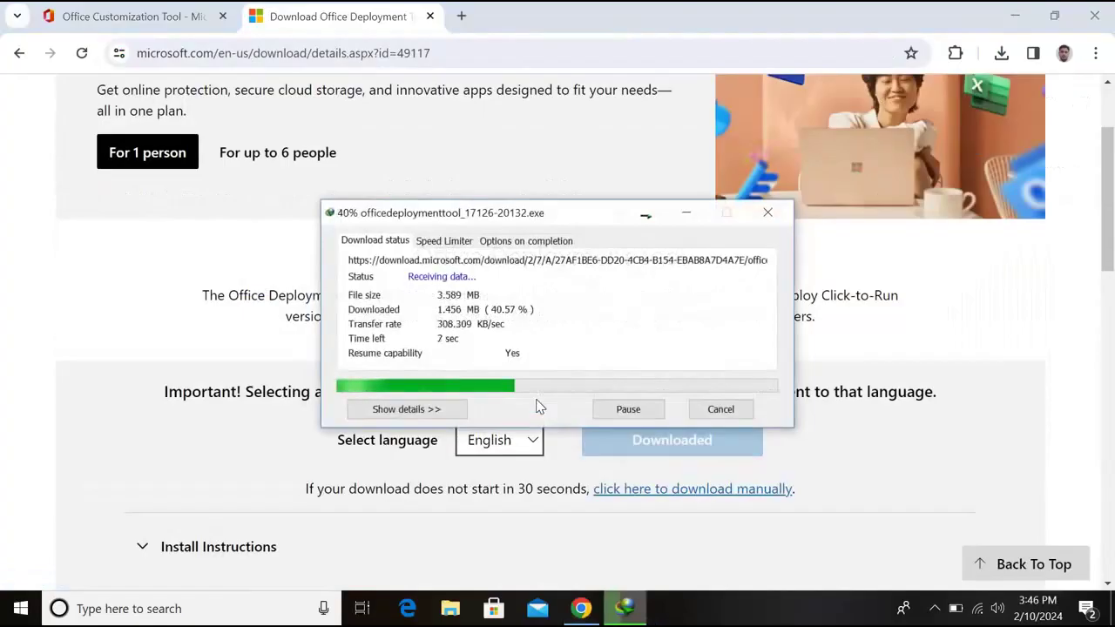
Step: Copy the deployment tool into a new 'Office 2019' folder on Local Disk (C:)
{"action": "left_click", "coordinate": [585, 376]}
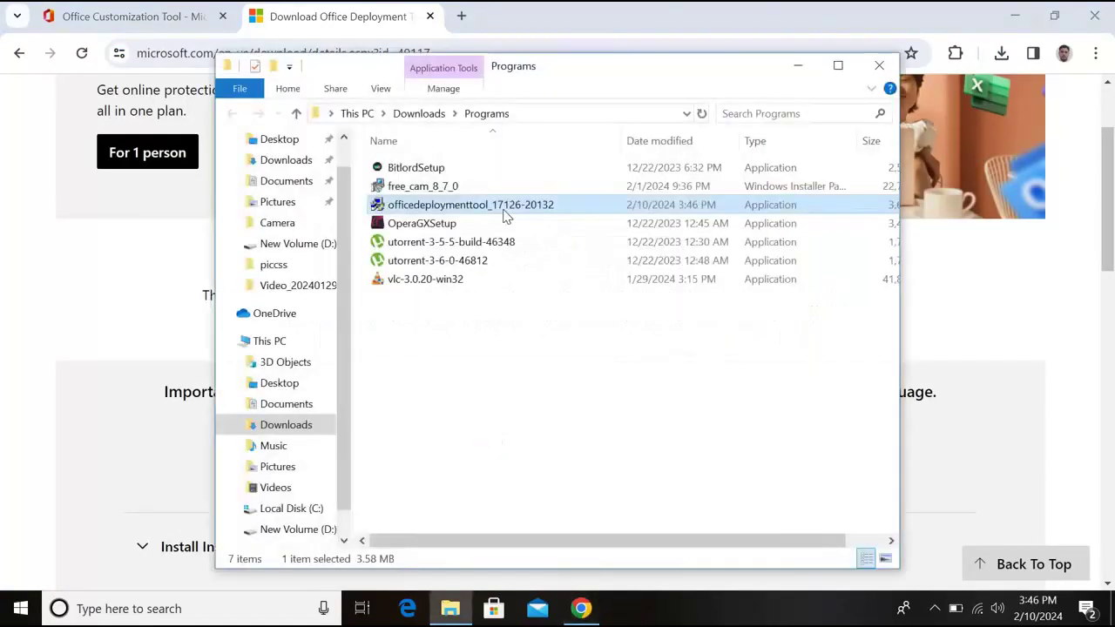
{"action": "right_click", "coordinate": [504, 217]}
{"action": "key", "text": "Escape"}
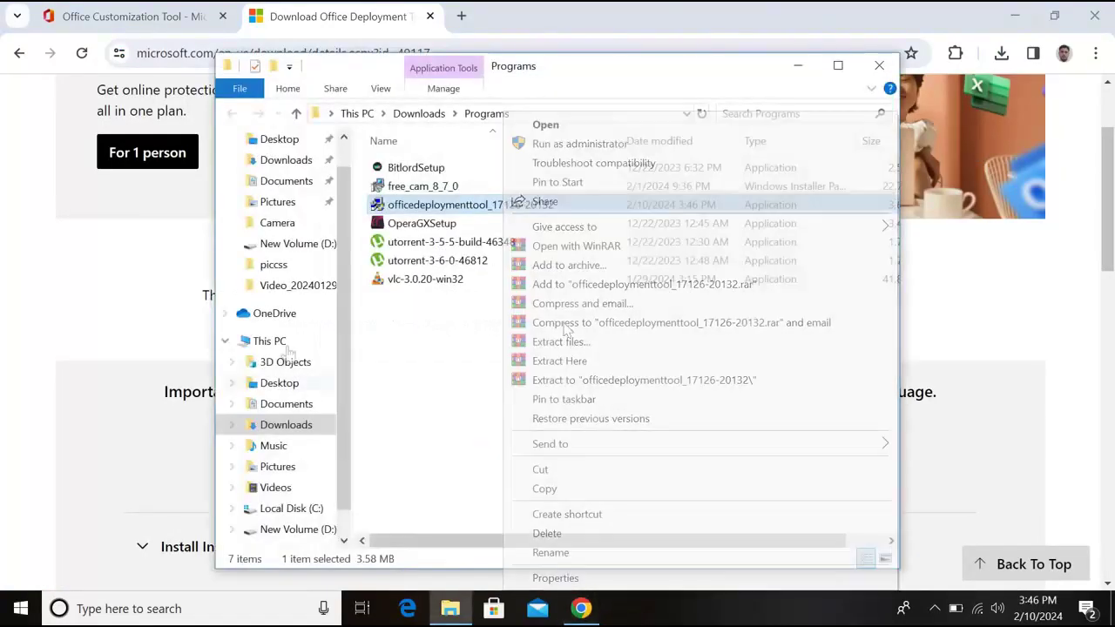
{"action": "left_click", "coordinate": [287, 342]}
{"action": "double_click", "coordinate": [473, 406]}
{"action": "right_click", "coordinate": [408, 156]}
{"action": "mouse_move", "coordinate": [535, 343]}
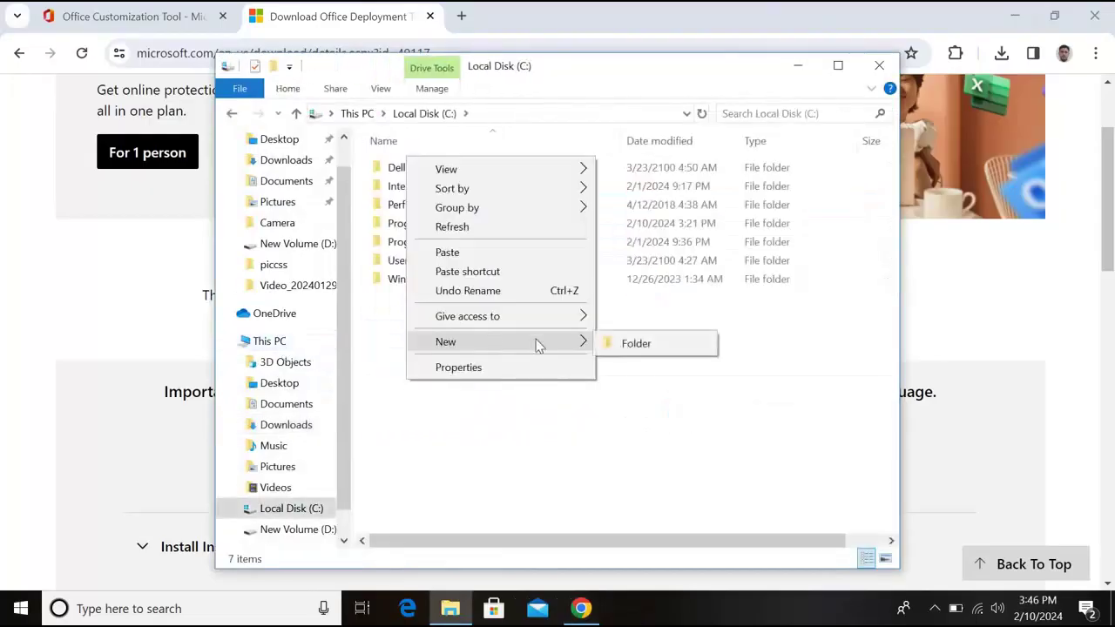
{"action": "left_click", "coordinate": [643, 348]}
{"action": "type", "text": "Office "}
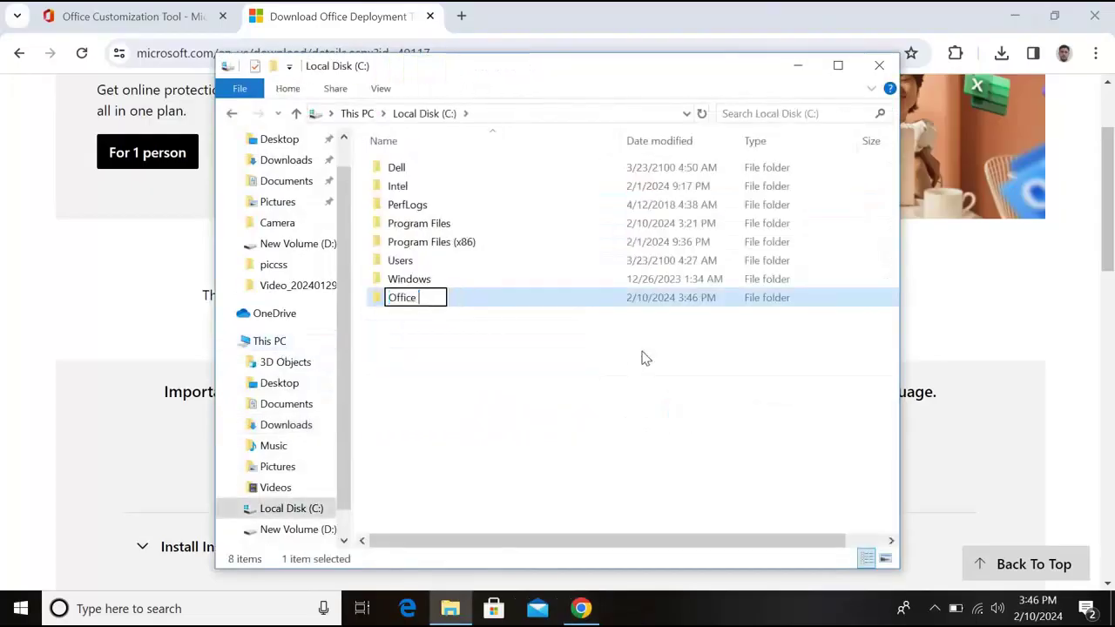
{"action": "type", "text": "2019"}
{"action": "key", "text": "Return"}
{"action": "key", "text": "Return"}
{"action": "right_click", "coordinate": [421, 301]}
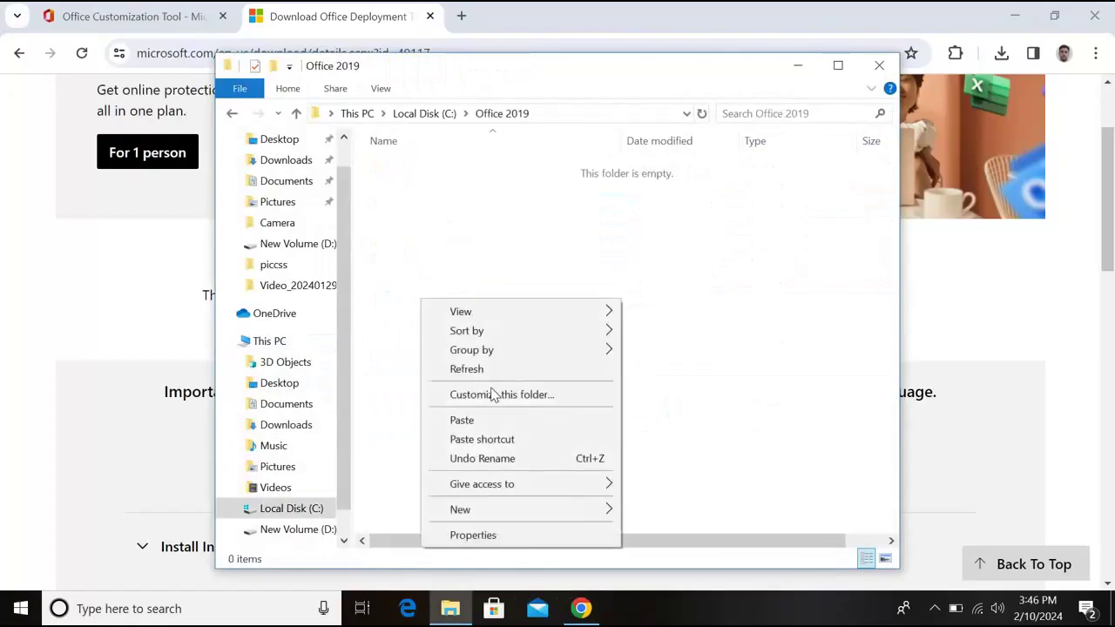
{"action": "left_click", "coordinate": [486, 421]}
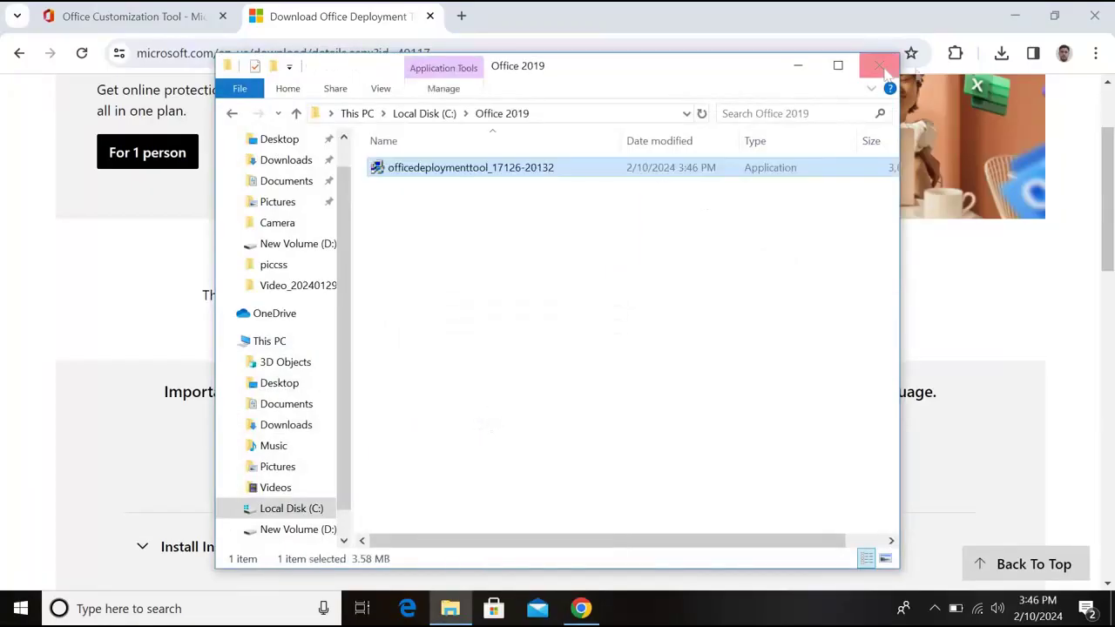
Step: Copy the Configuration XML from Downloads into C:\Office 2019
{"action": "left_click", "coordinate": [884, 69]}
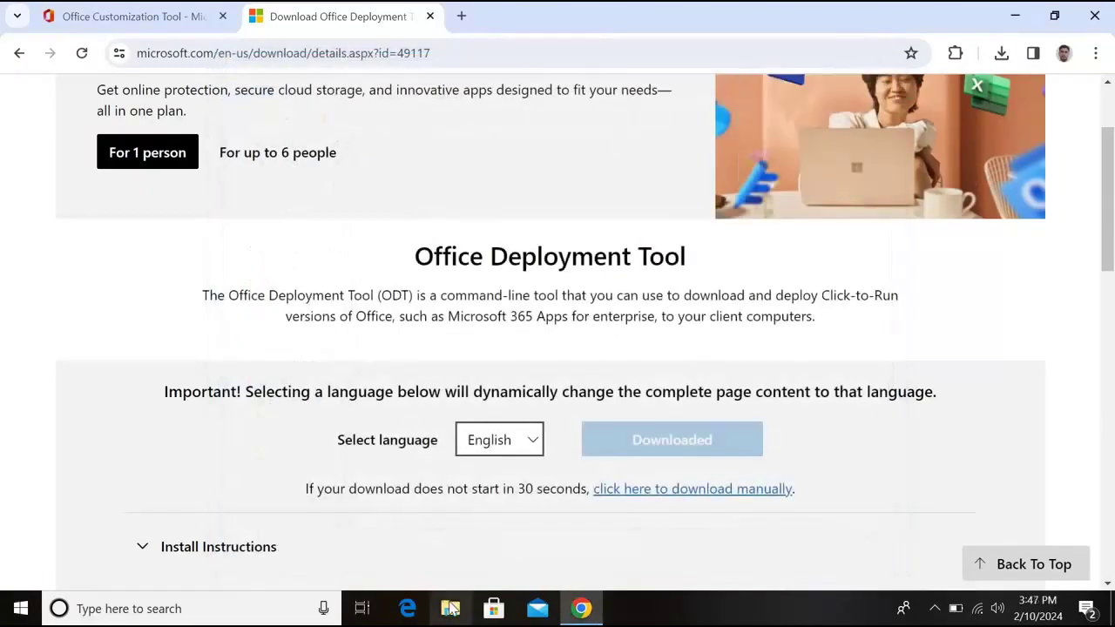
{"action": "left_click", "coordinate": [451, 608]}
{"action": "left_click", "coordinate": [285, 195]}
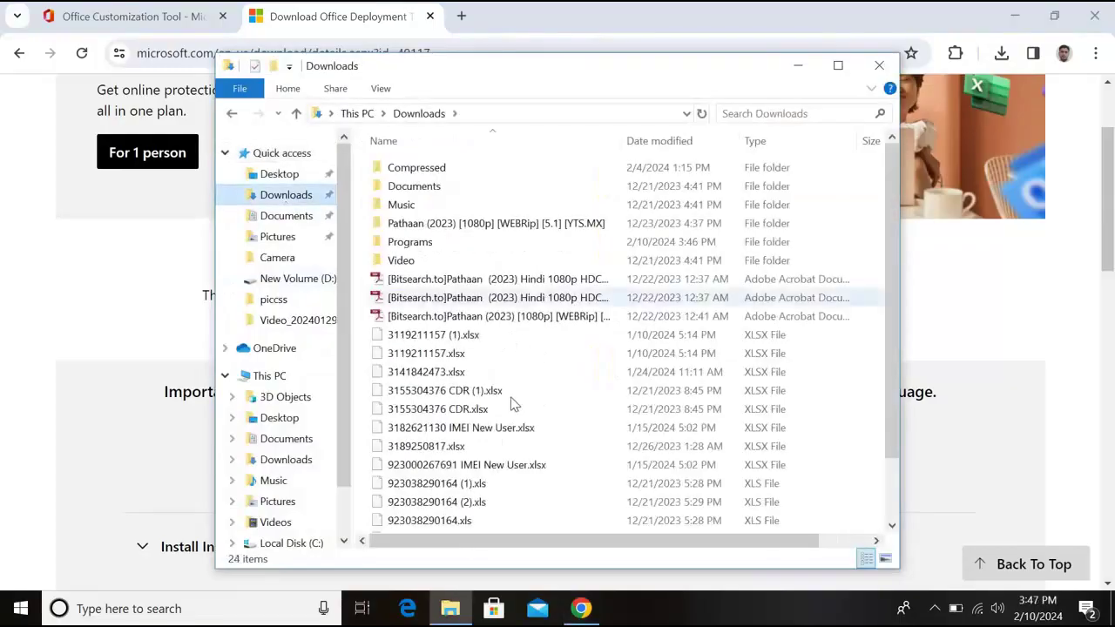
{"action": "left_click", "coordinate": [892, 514]}
{"action": "right_click", "coordinate": [435, 527]}
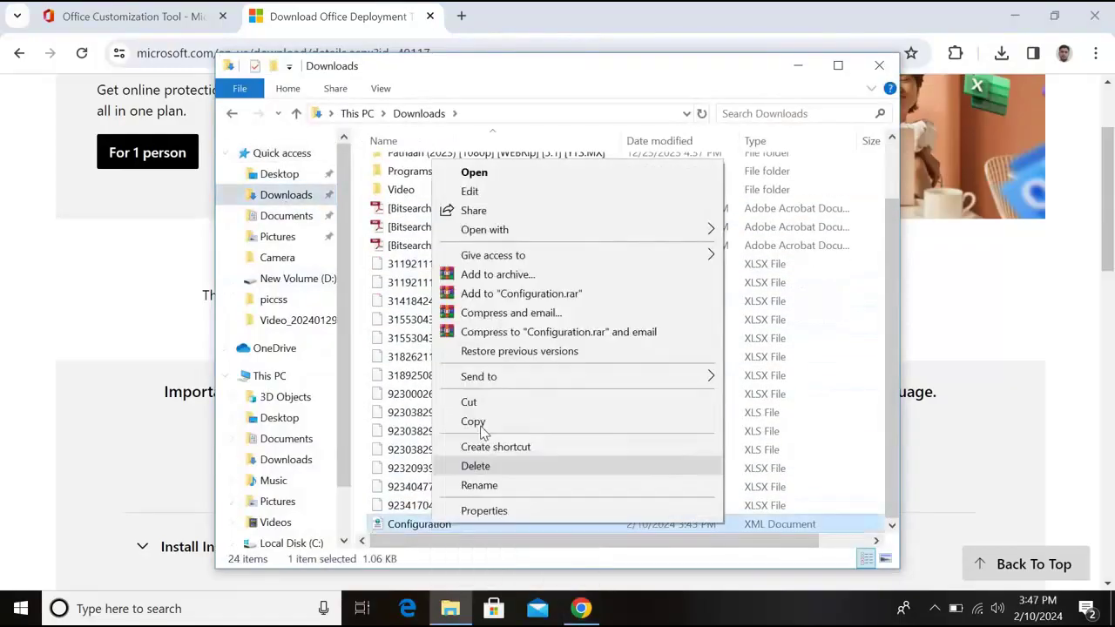
{"action": "key", "text": "Escape"}
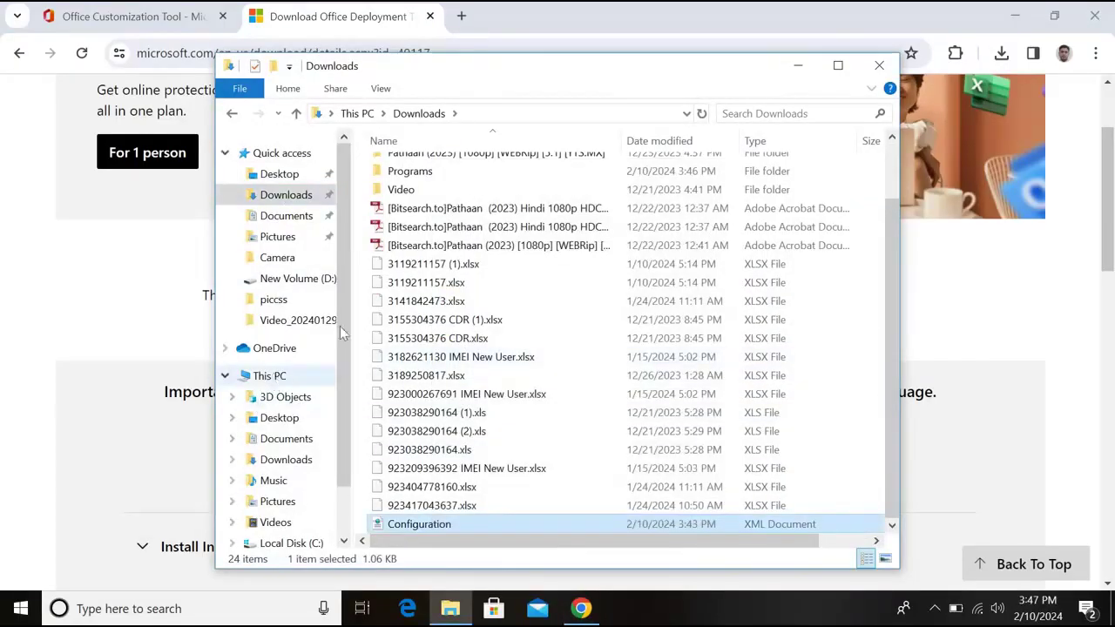
{"action": "left_click", "coordinate": [290, 542]}
{"action": "double_click", "coordinate": [426, 205]}
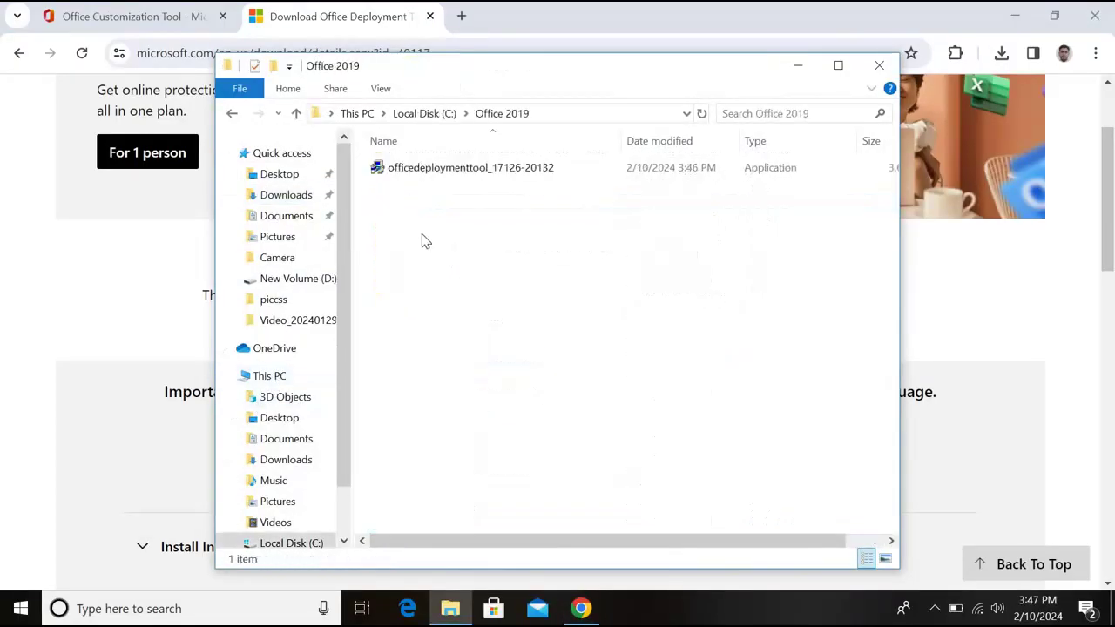
{"action": "right_click", "coordinate": [422, 240]}
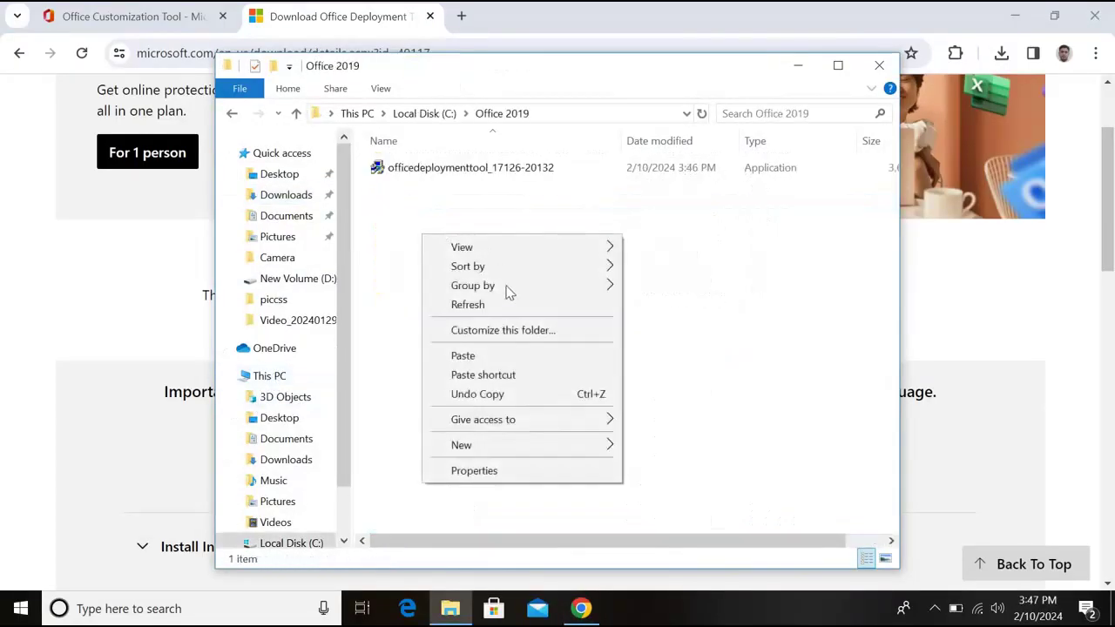
{"action": "left_click", "coordinate": [497, 358]}
{"action": "right_click", "coordinate": [456, 190]}
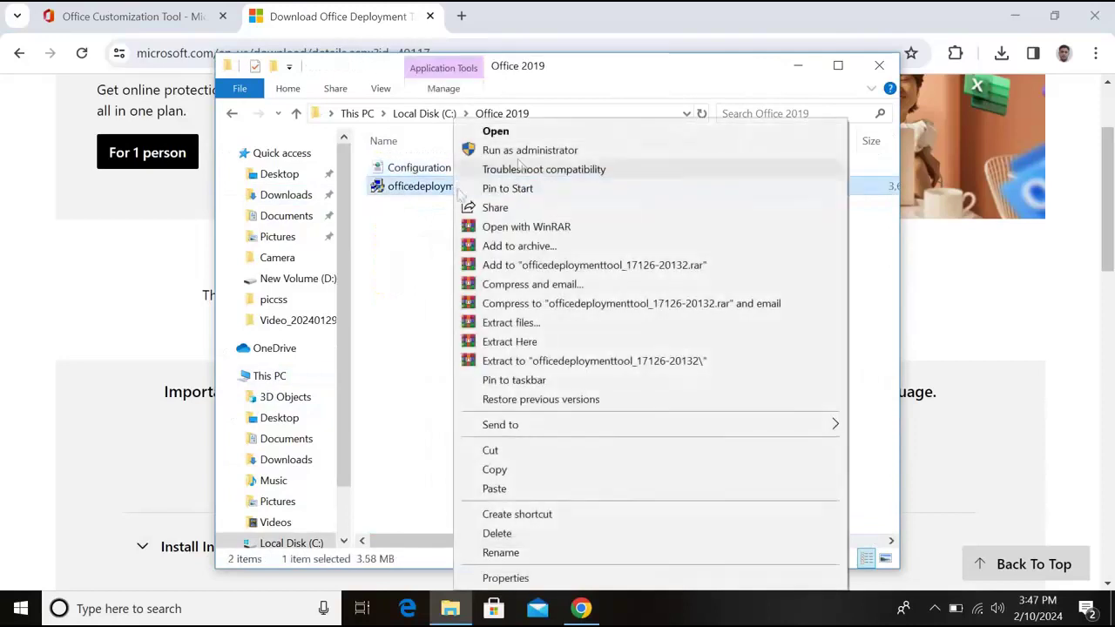
Step: Run the deployment tool as administrator, accept the licence, and extract its files into C:\Office 2019
{"action": "left_click", "coordinate": [529, 151]}
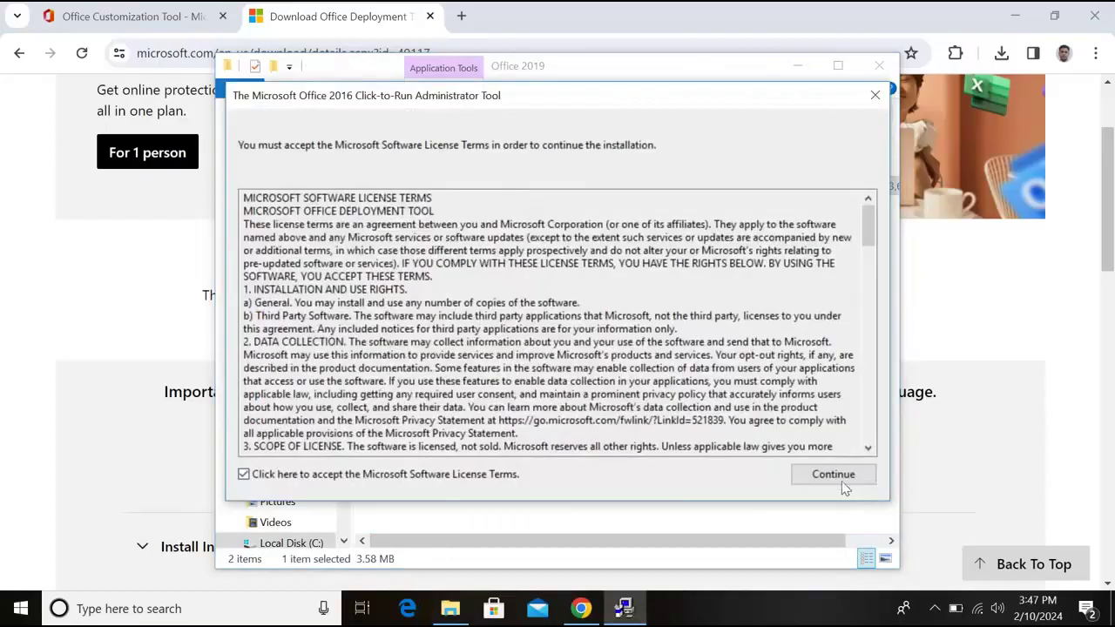
{"action": "left_click", "coordinate": [838, 479]}
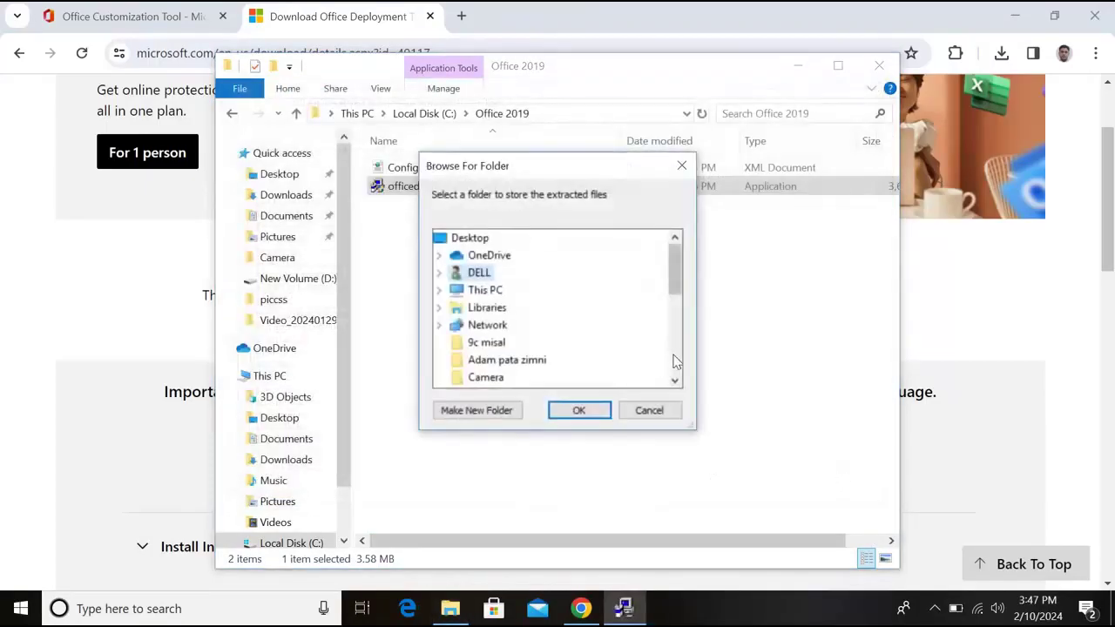
{"action": "scroll", "coordinate": [676, 361], "scroll_direction": "down", "scroll_amount": 5}
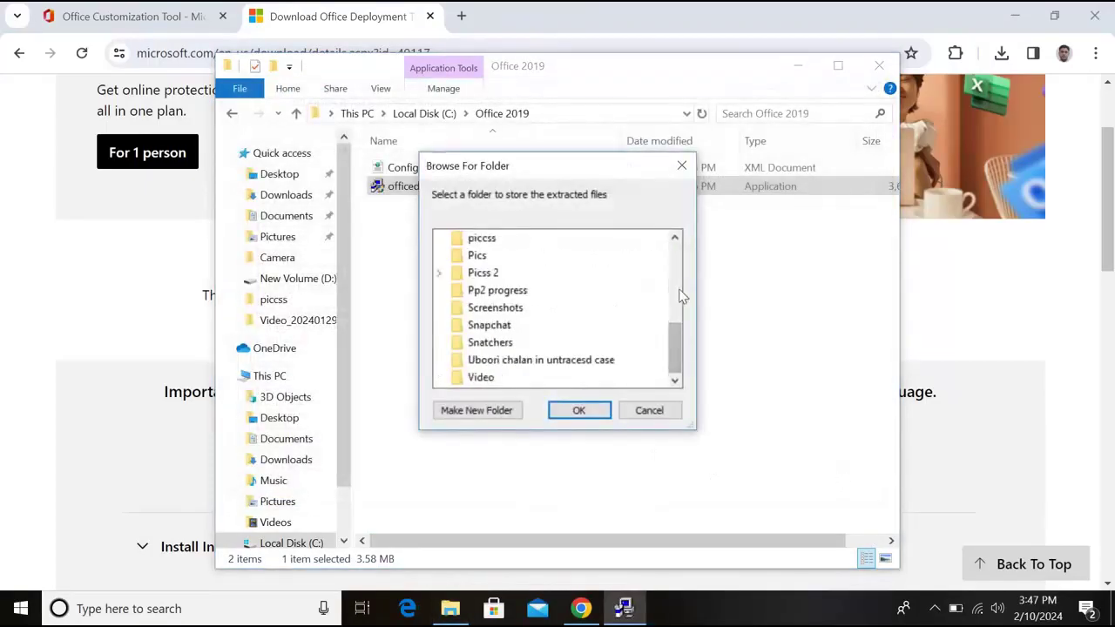
{"action": "scroll", "coordinate": [493, 291], "scroll_direction": "up", "scroll_amount": 5}
{"action": "left_click", "coordinate": [493, 291]}
{"action": "left_click", "coordinate": [543, 376]}
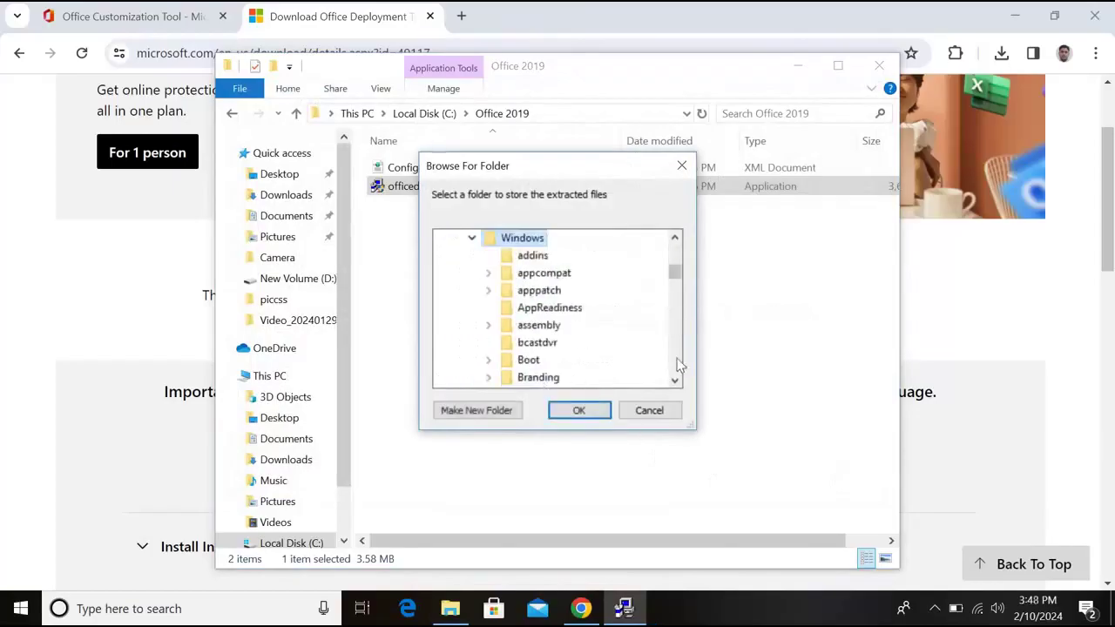
{"action": "scroll", "coordinate": [677, 360], "scroll_direction": "down", "scroll_amount": 3}
{"action": "scroll", "coordinate": [548, 299], "scroll_direction": "up", "scroll_amount": 5}
{"action": "left_click", "coordinate": [533, 291]}
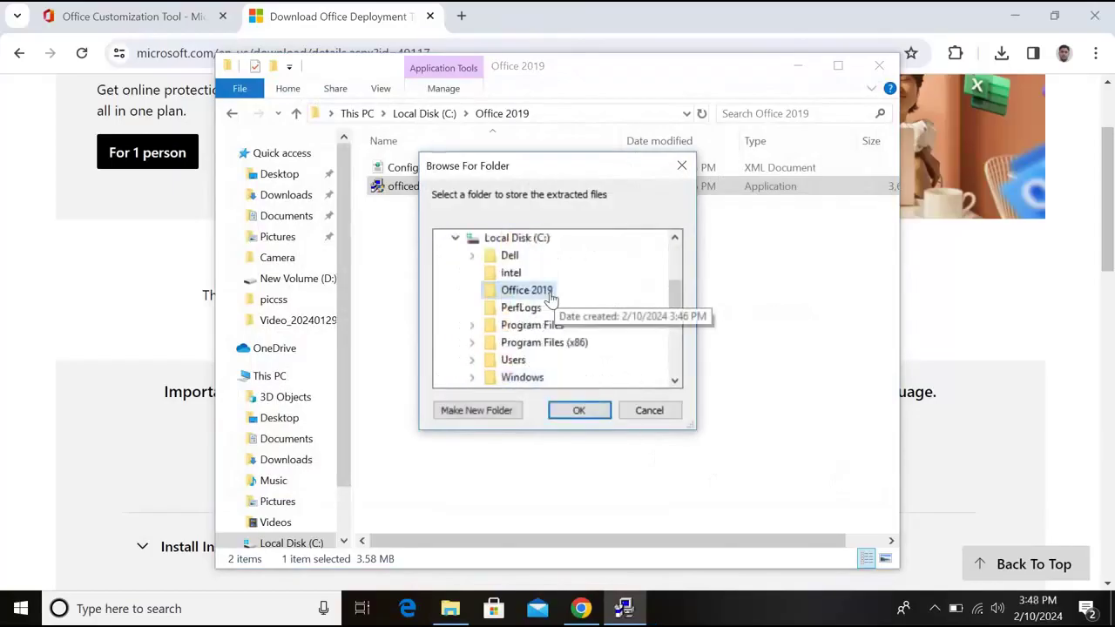
{"action": "left_click", "coordinate": [580, 411]}
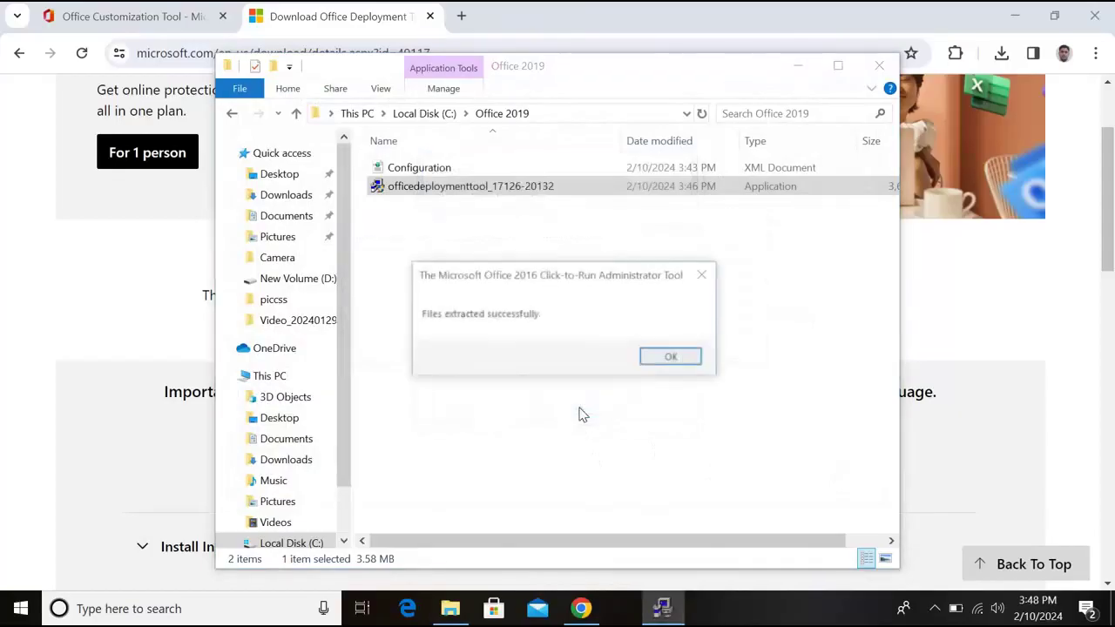
{"action": "left_click", "coordinate": [685, 356]}
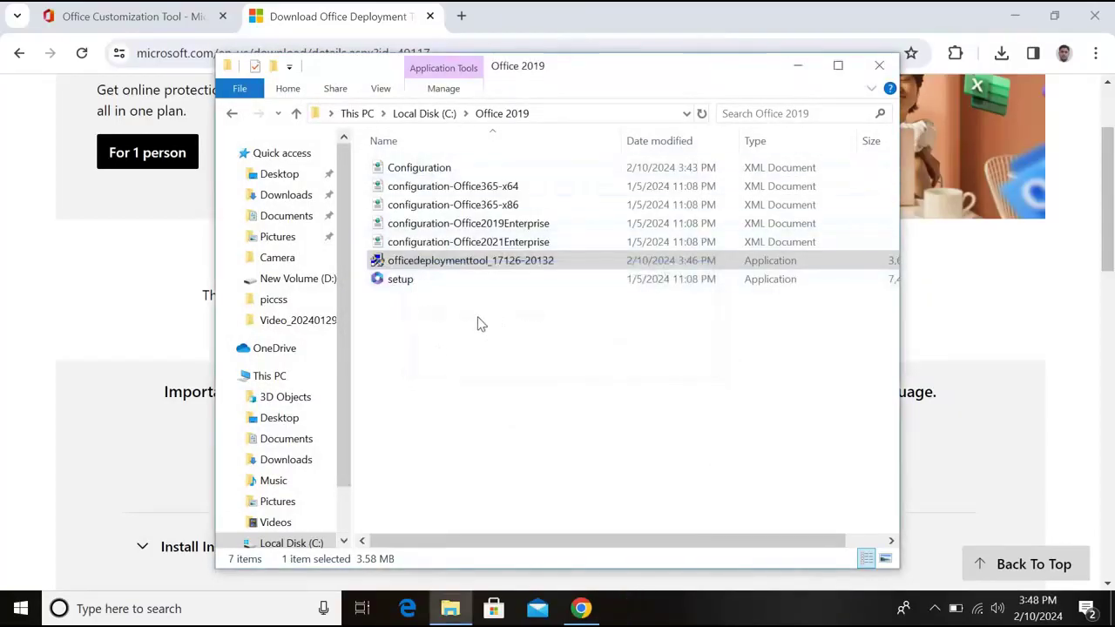
Step: Open a command prompt in C:\Office 2019 and run 'setup /configure configuration.xml' to install Office
{"action": "left_click", "coordinate": [578, 116]}
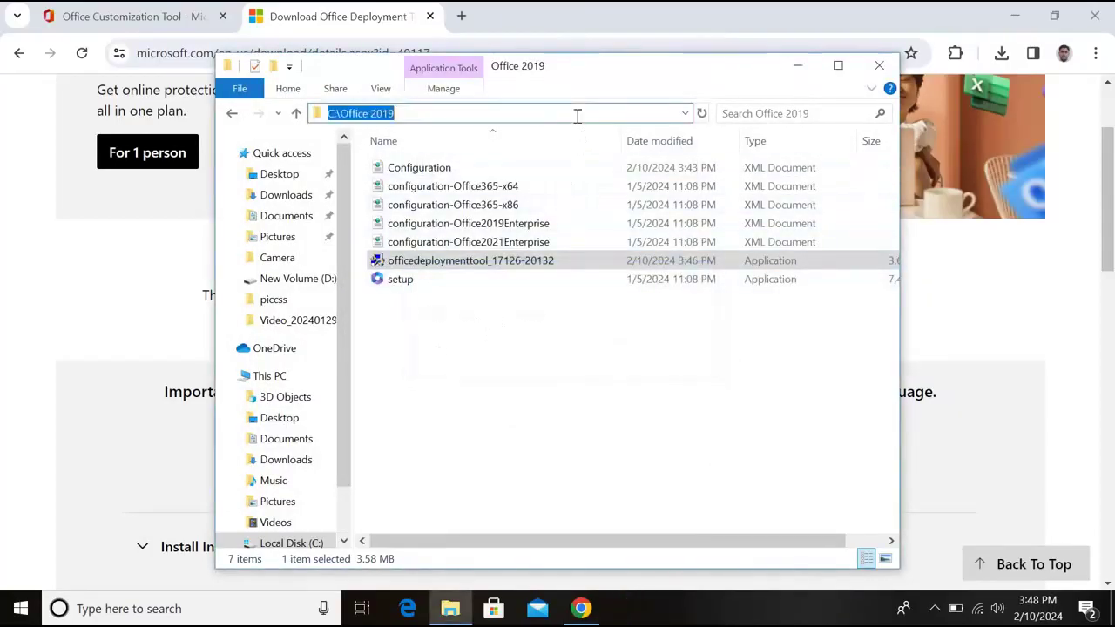
{"action": "type", "text": "cmd"}
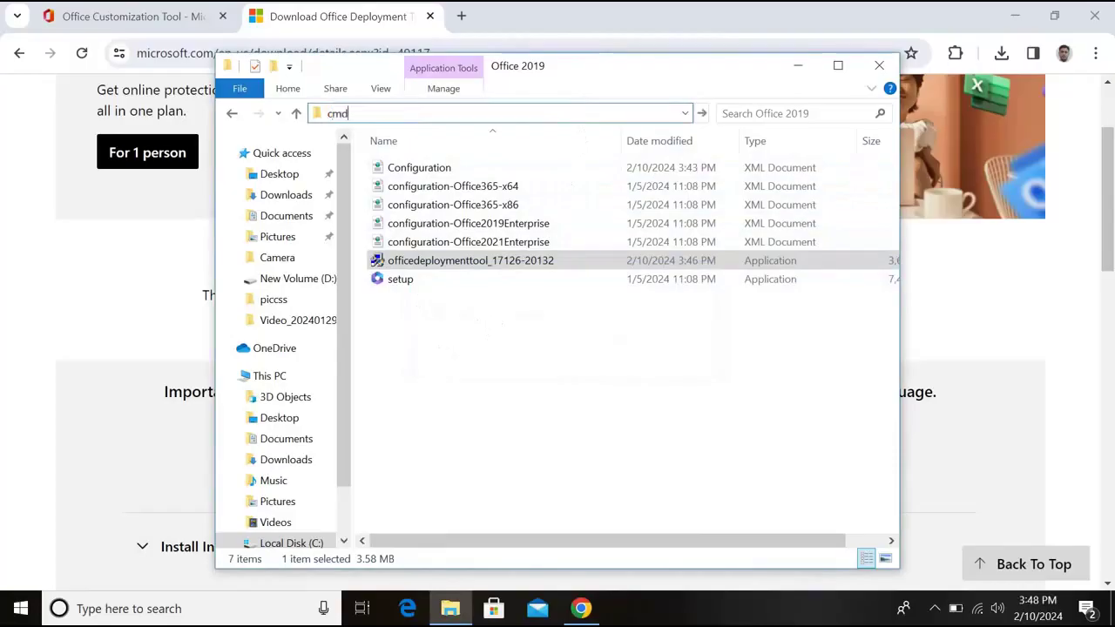
{"action": "key", "text": "Return"}
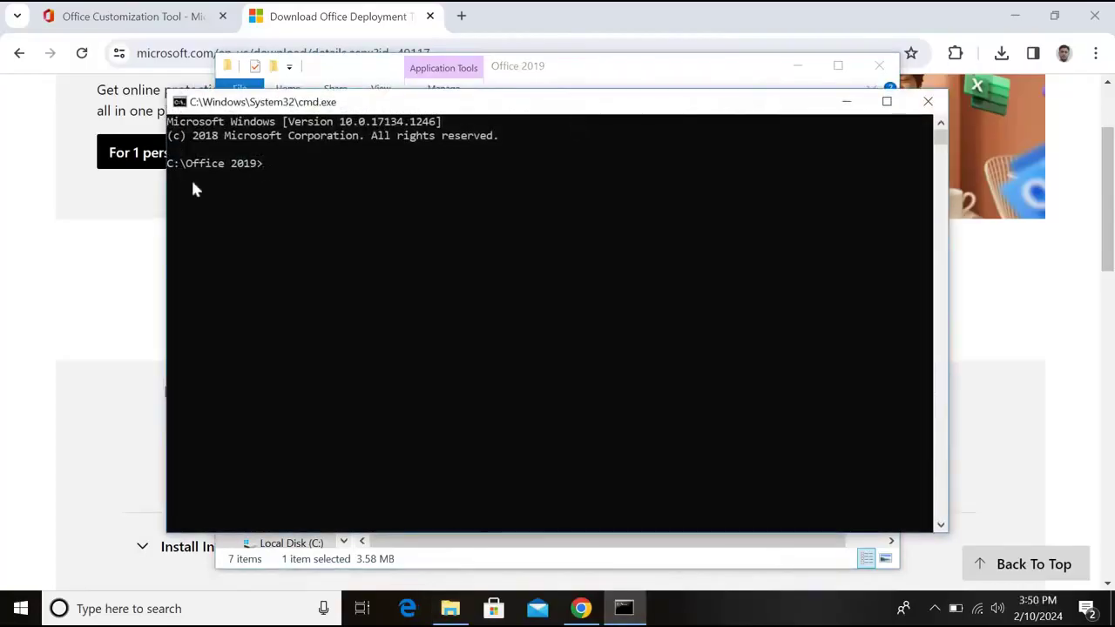
{"action": "type", "text": "se"}
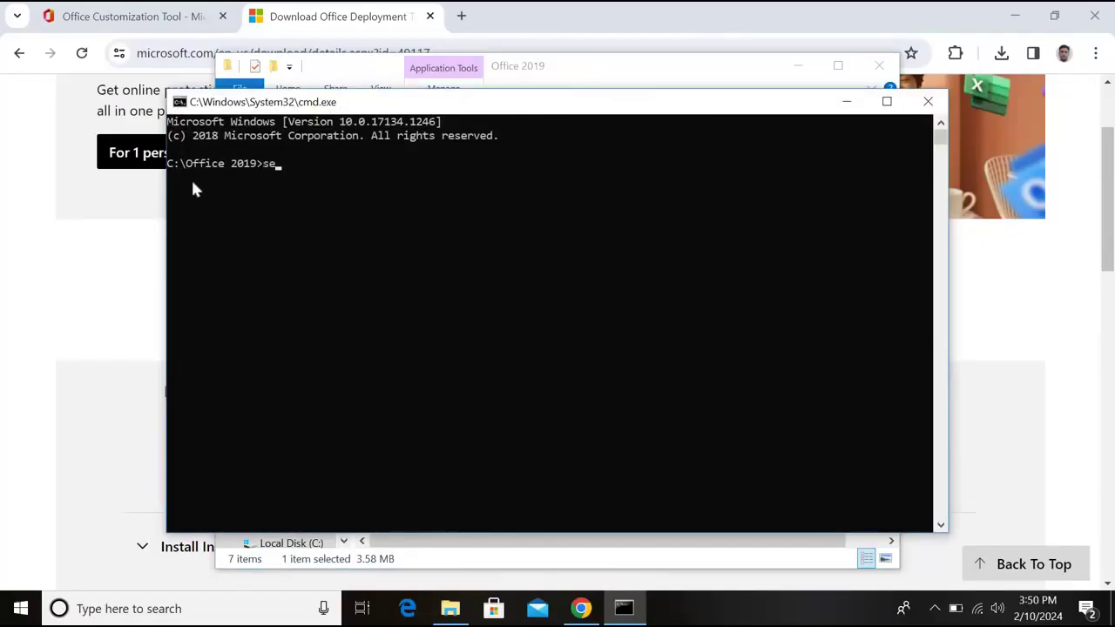
{"action": "type", "text": "tup /configure confi"}
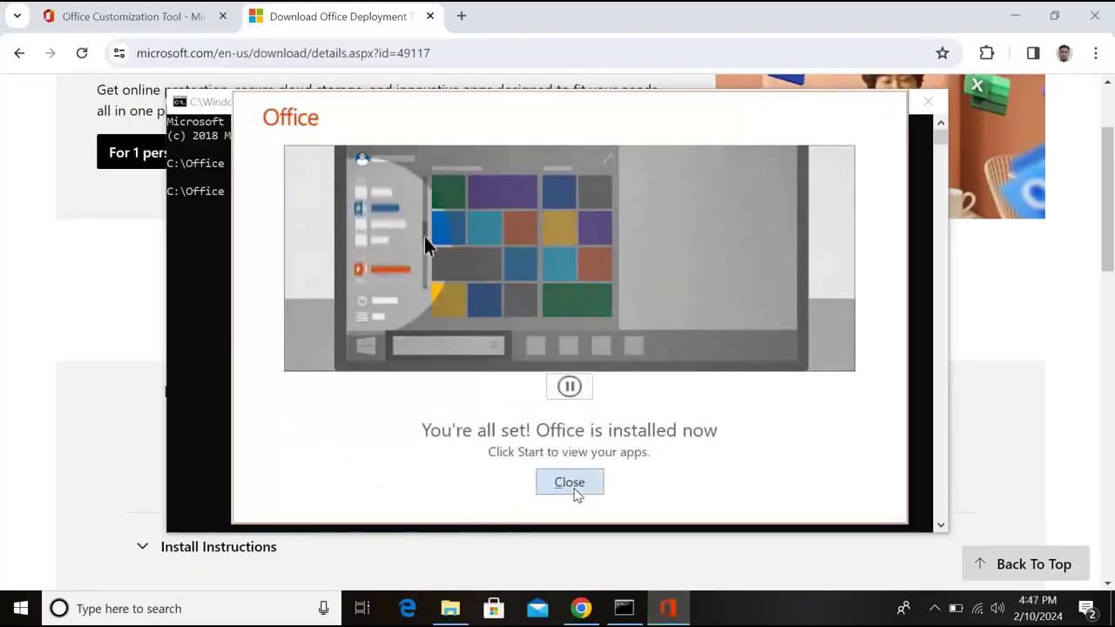
{"action": "left_click", "coordinate": [568, 481]}
Step: Close the command prompt and Office 2019 folder, then search the Start menu for Word
{"action": "left_click", "coordinate": [925, 102]}
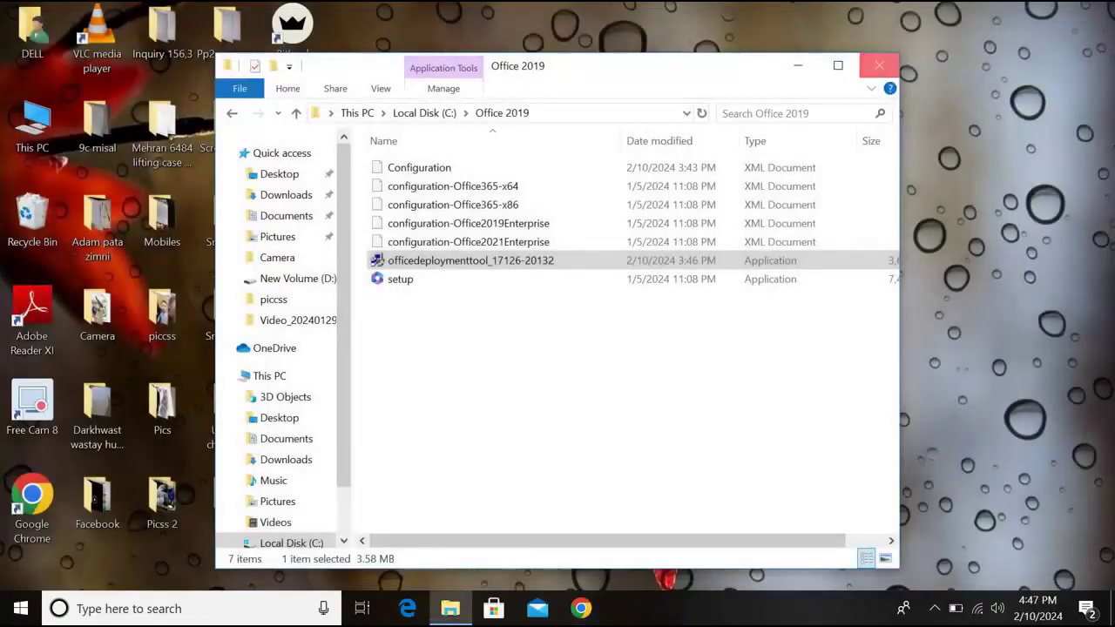
{"action": "left_click", "coordinate": [879, 65]}
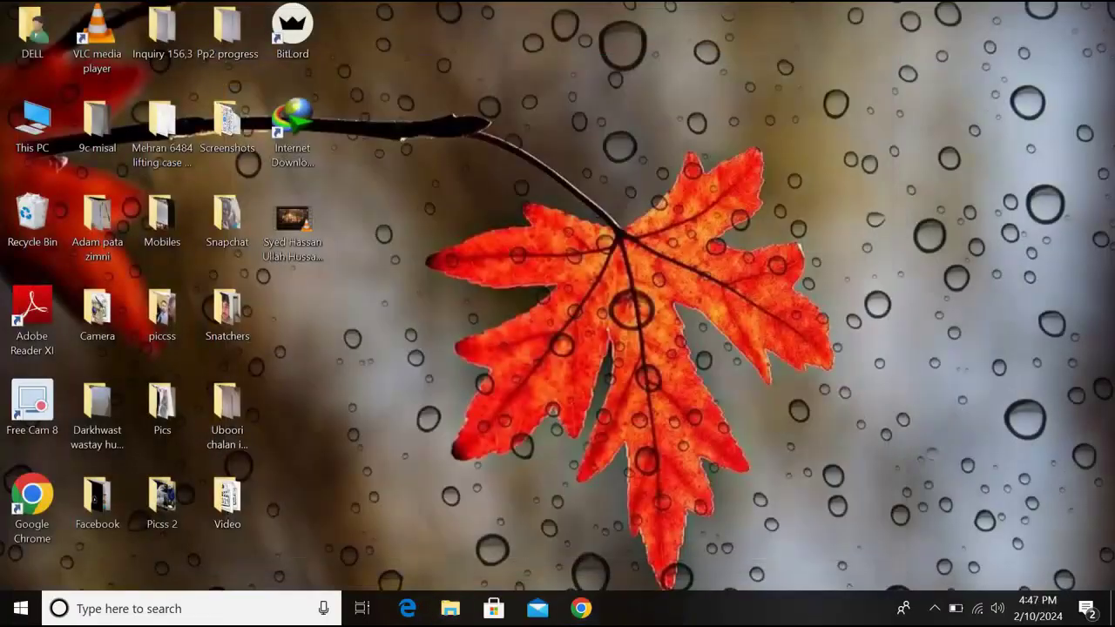
{"action": "left_click", "coordinate": [171, 614]}
{"action": "type", "text": "word"}
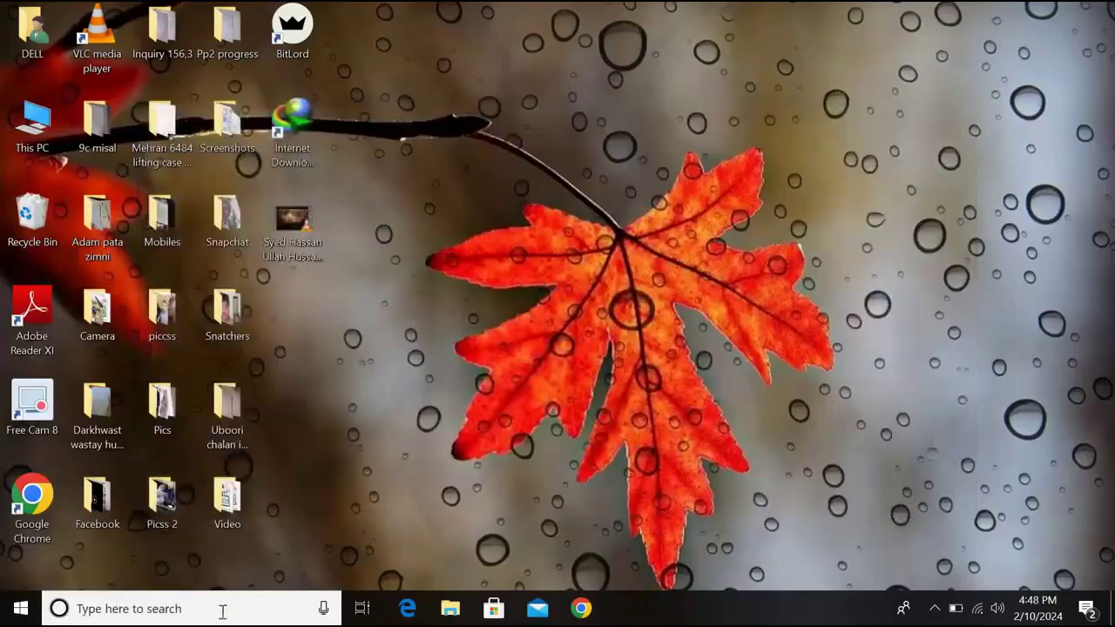
Step: Search for Excel and launch it, then search for PowerPoint
{"action": "left_click", "coordinate": [219, 609]}
{"action": "type", "text": "exce"}
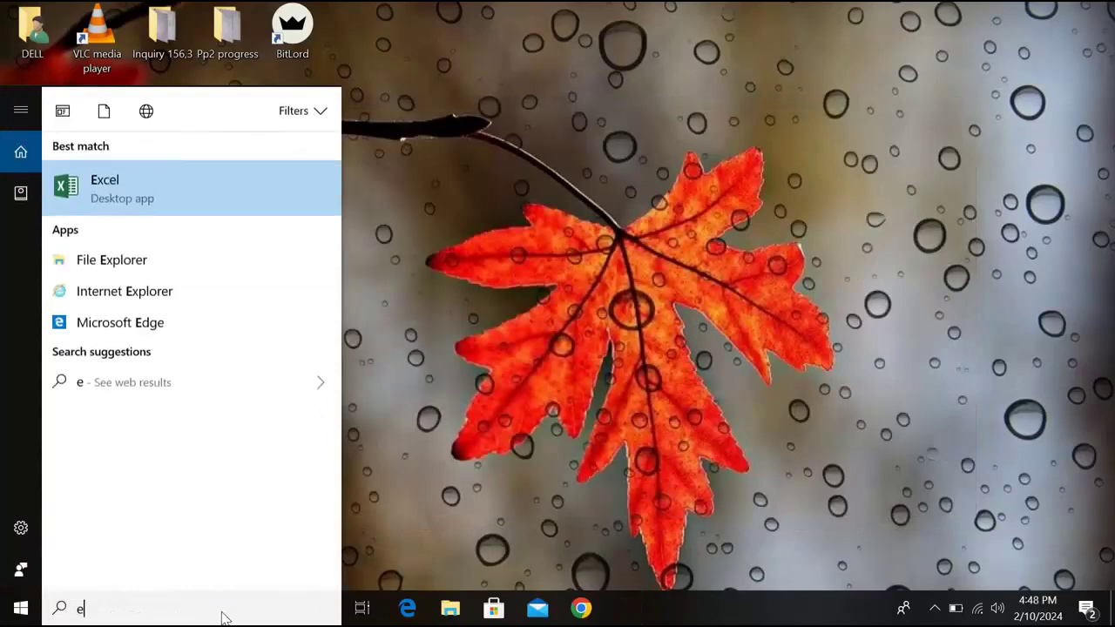
{"action": "left_click", "coordinate": [168, 194]}
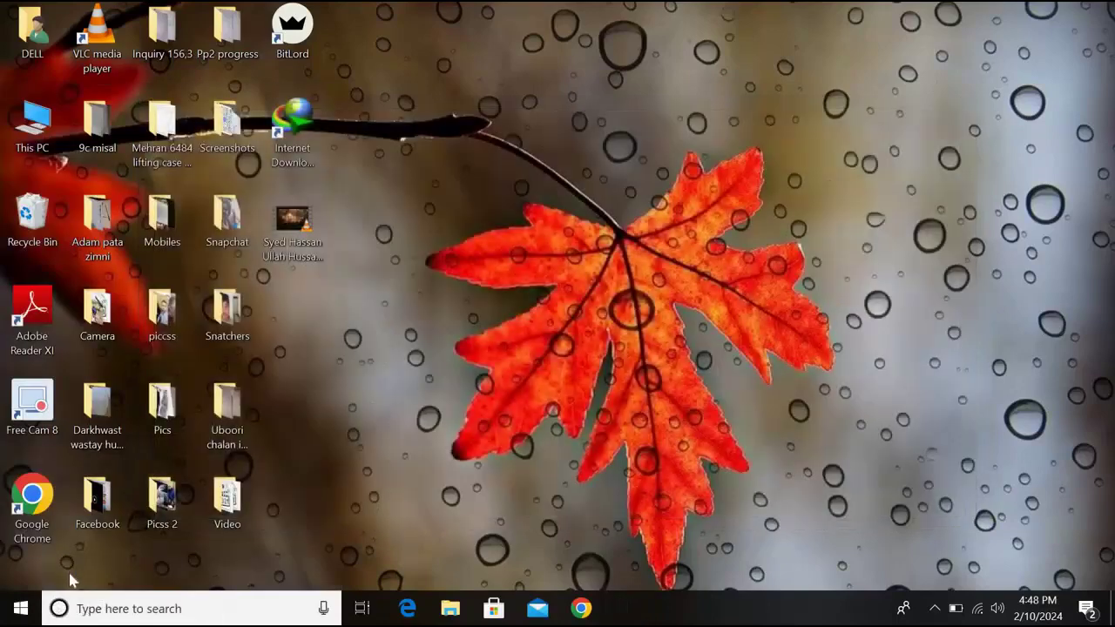
{"action": "left_click", "coordinate": [148, 613]}
{"action": "type", "text": "powe"}
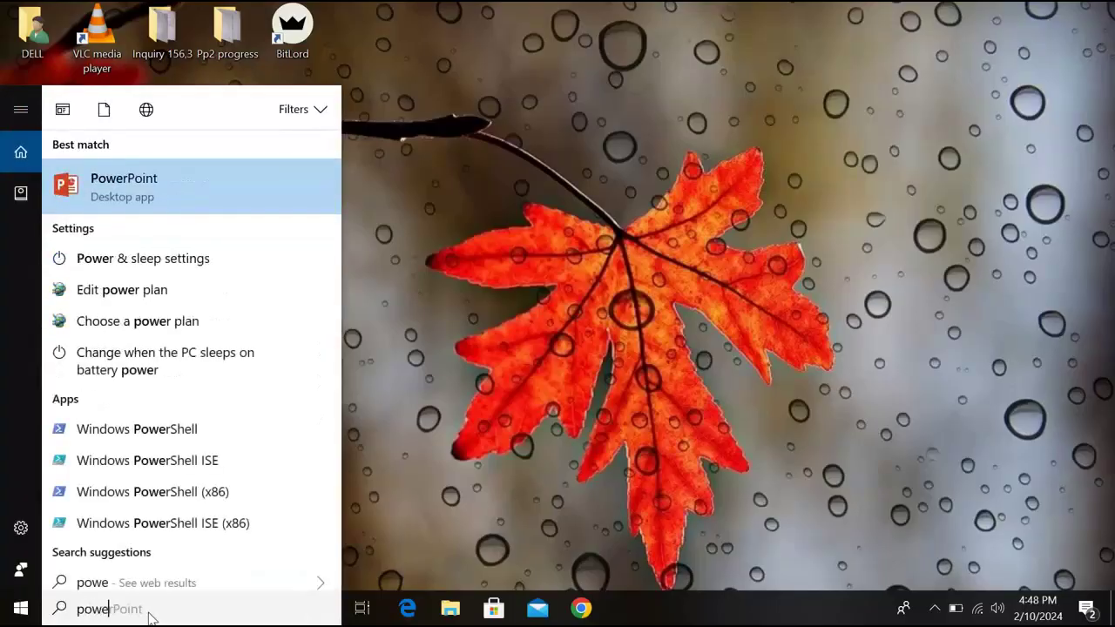
{"action": "key", "text": "BackSpace"}
{"action": "key", "text": "BackSpace"}
{"action": "key", "text": "BackSpace"}
{"action": "key", "text": "BackSpace"}
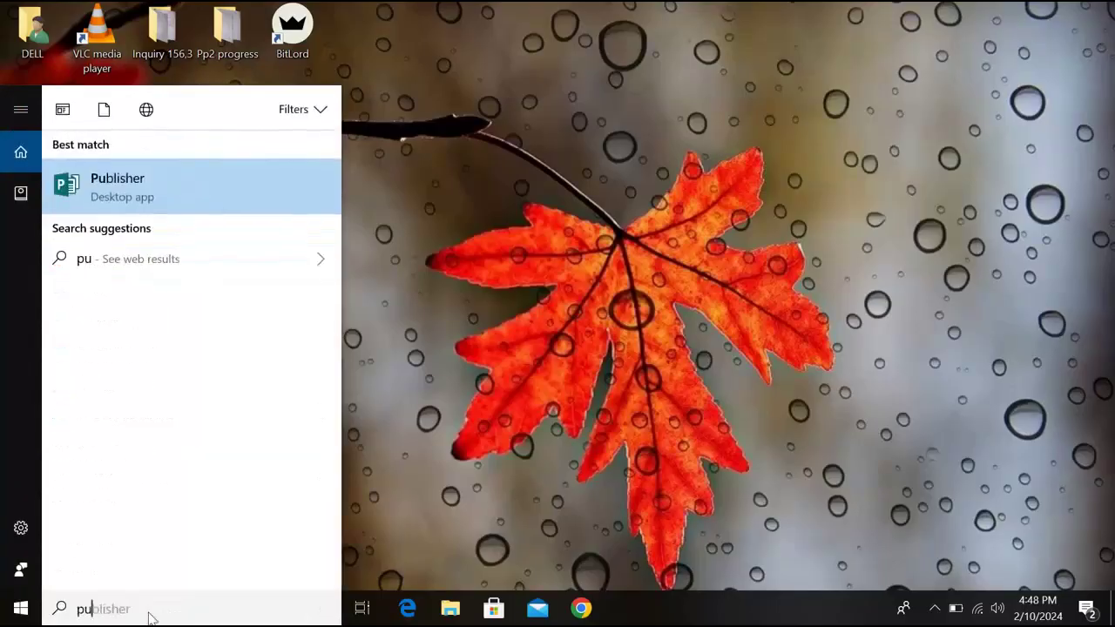